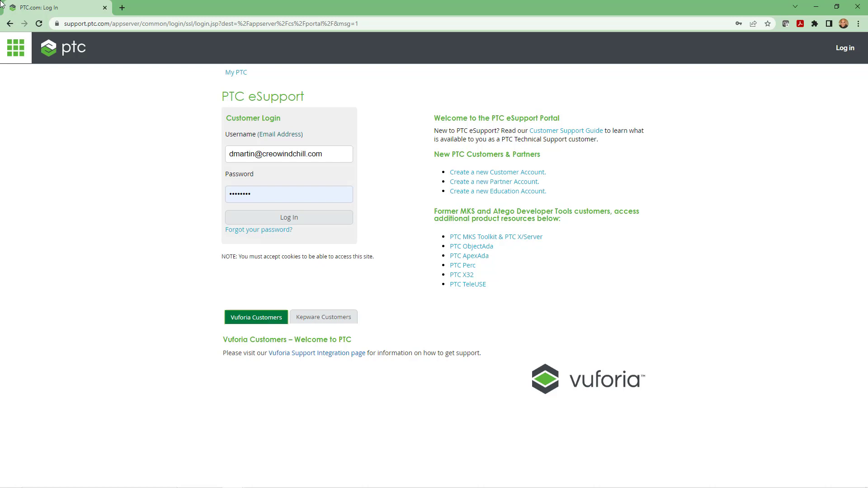
- Sign in to PTC eSupport and search the knowledge base for 'world car'
{"action": "left_click", "coordinate": [293, 222]}
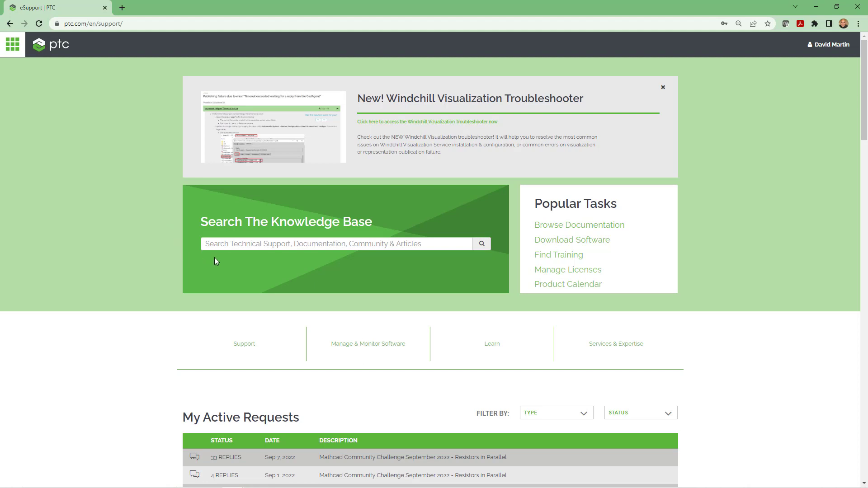
{"action": "left_click", "coordinate": [220, 245]}
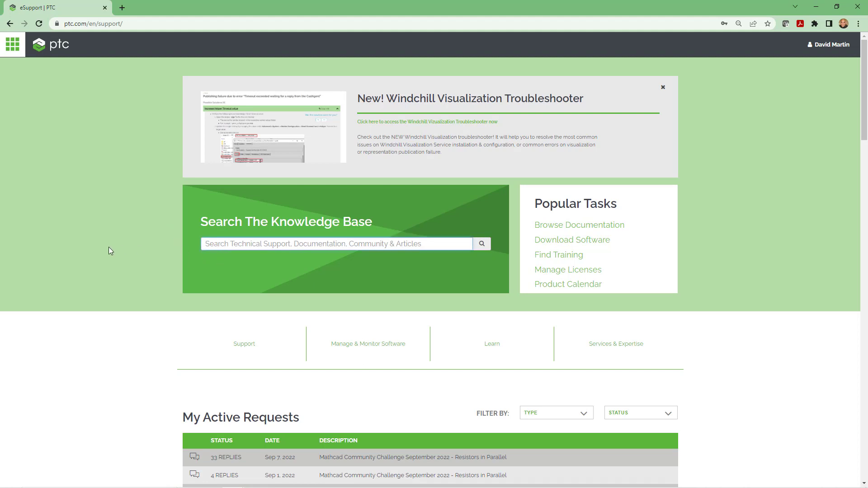
{"action": "type", "text": "w"}
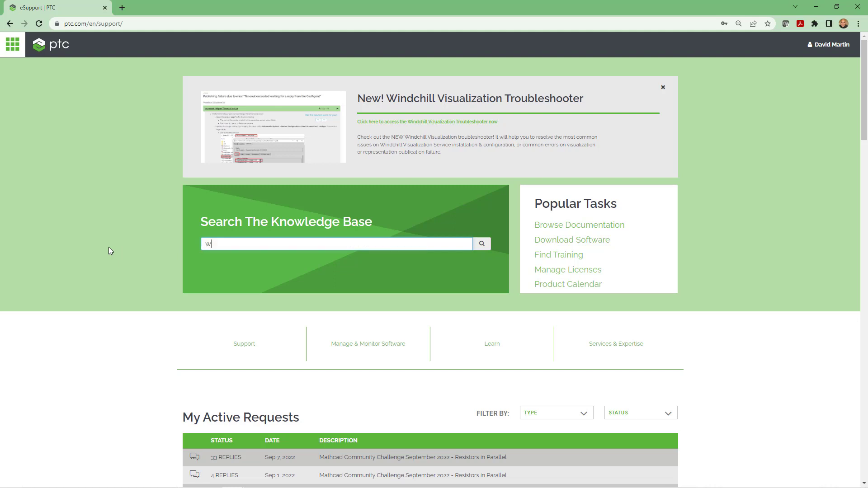
{"action": "type", "text": "orld car"}
{"action": "key", "text": "Return"}
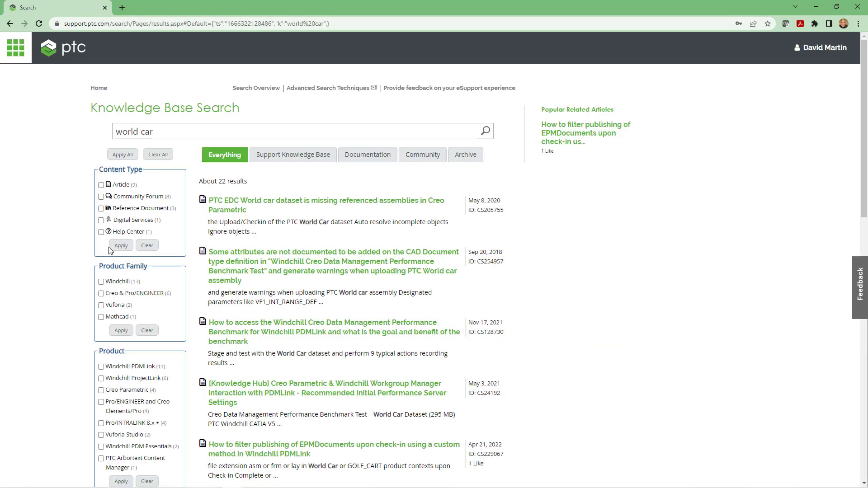
- Filter the search results to the Creo & Pro/ENGINEER product family
{"action": "left_click", "coordinate": [101, 294]}
{"action": "left_click", "coordinate": [121, 332]}
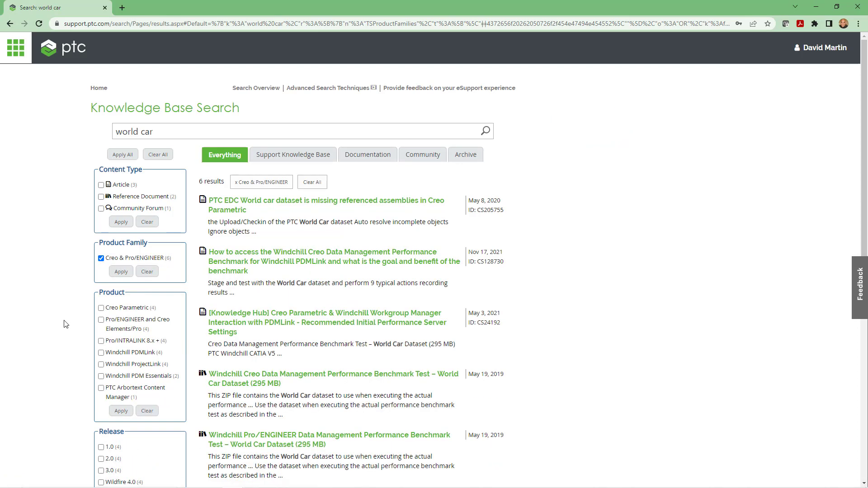
{"action": "scroll", "coordinate": [62, 296], "scroll_direction": "down", "scroll_amount": 2}
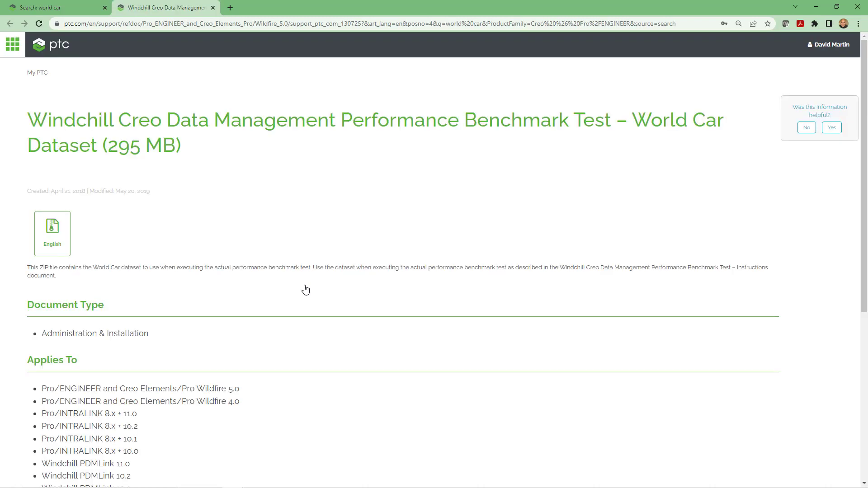
- Scroll the World Car Dataset (295 MB) benchmark page to read its Applies To list
{"action": "scroll", "coordinate": [306, 290], "scroll_direction": "down", "scroll_amount": 2}
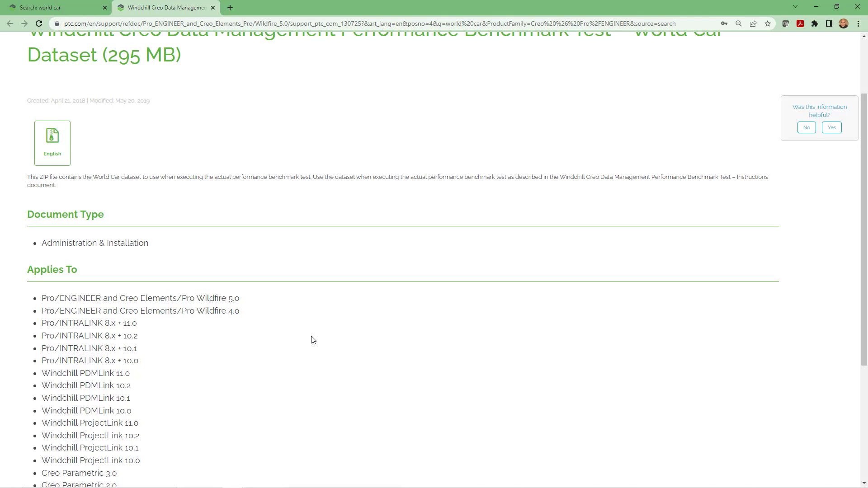
{"action": "scroll", "coordinate": [313, 338], "scroll_direction": "up", "scroll_amount": 2}
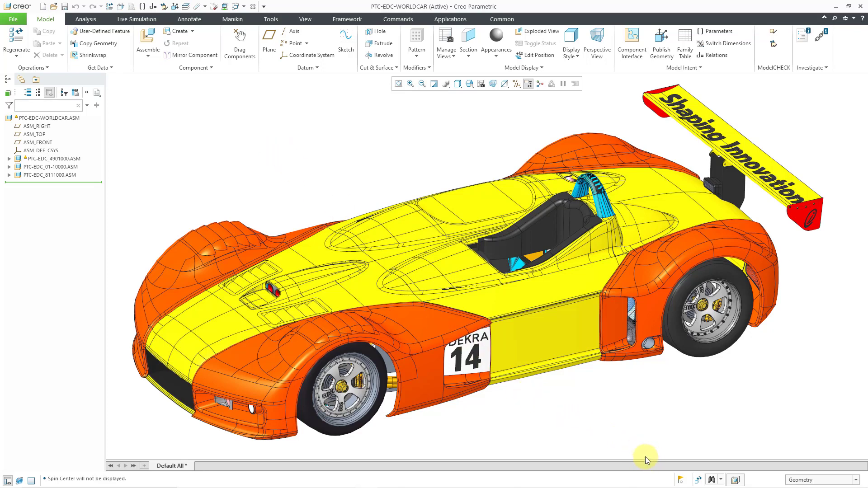
- Show the status bar's 5 Notifications popup for the PTC-EDC-WORLDCAR assembly
{"action": "mouse_move", "coordinate": [681, 483]}
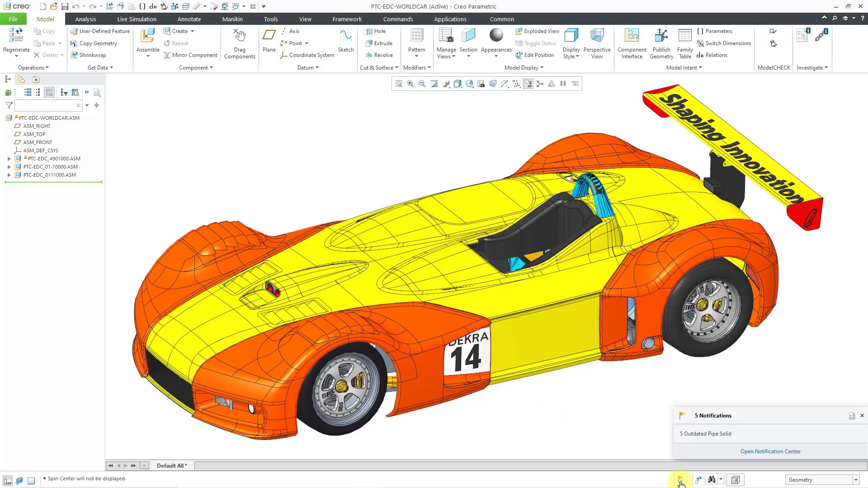
- Open Notification Center and check the Component id 71 outdated pipe solid entry
{"action": "left_click", "coordinate": [693, 436]}
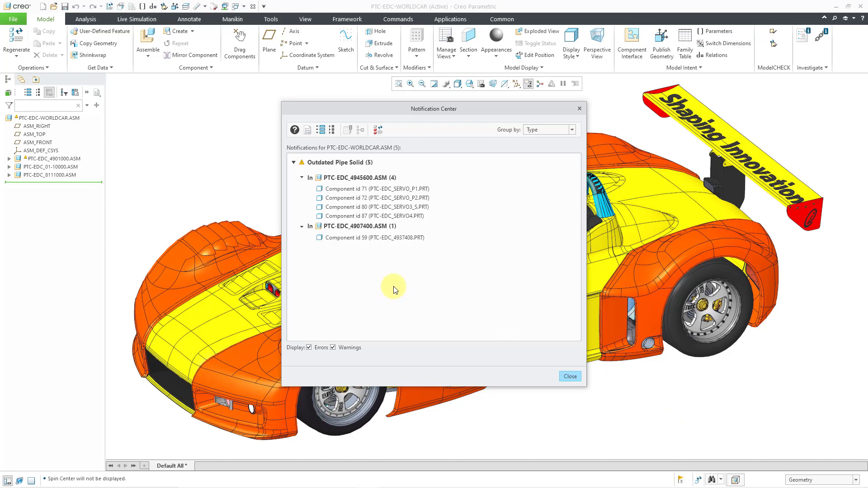
{"action": "right_click", "coordinate": [394, 190]}
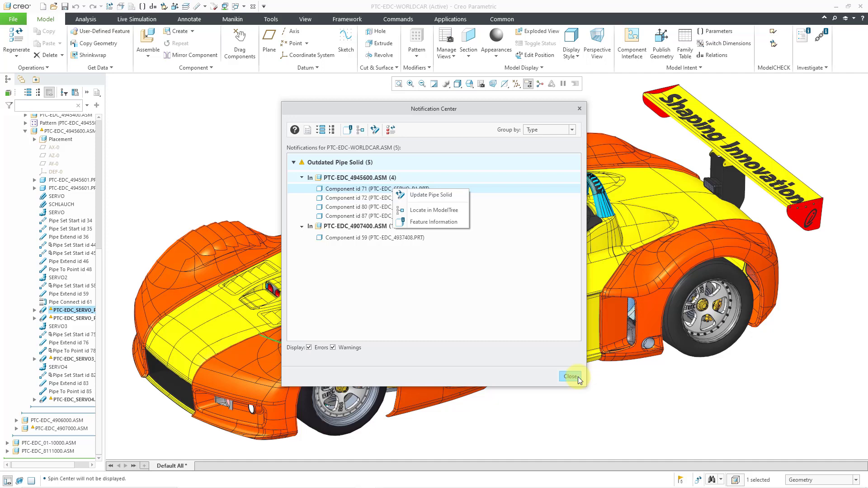
{"action": "left_click", "coordinate": [578, 376]}
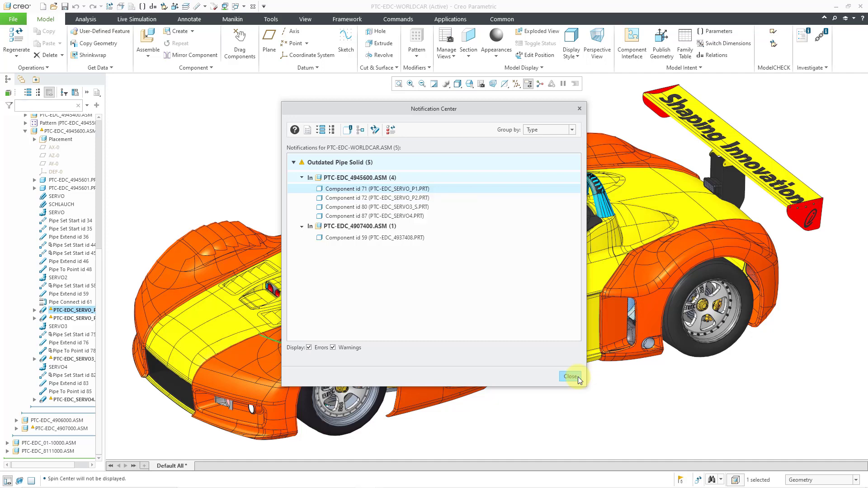
- Close Notification Center, open PTC-EDC_4901000.ASM in its own window and orbit to its rear
{"action": "left_click", "coordinate": [577, 379]}
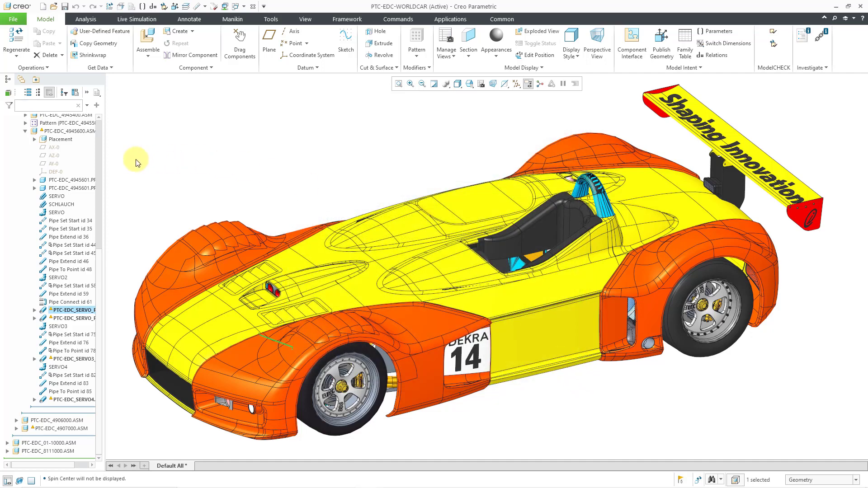
{"action": "scroll", "coordinate": [97, 167], "scroll_direction": "up", "scroll_amount": 7}
{"action": "scroll", "coordinate": [98, 169], "scroll_direction": "up", "scroll_amount": 2}
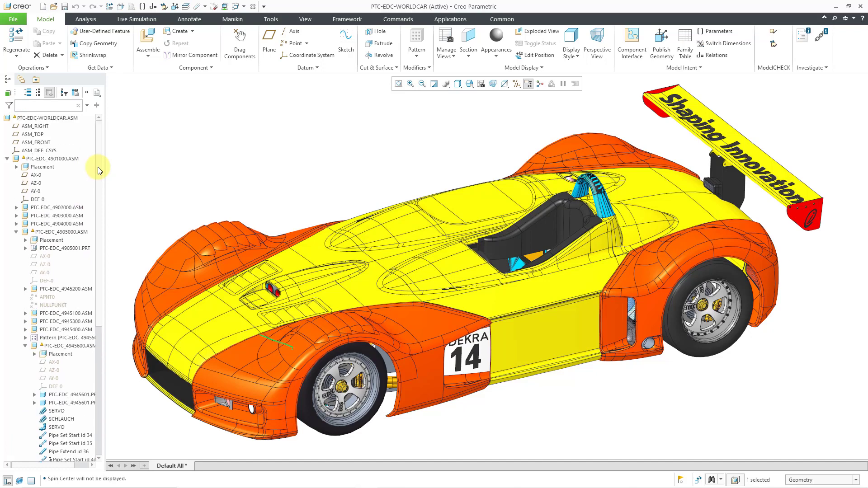
{"action": "left_click", "coordinate": [61, 158]}
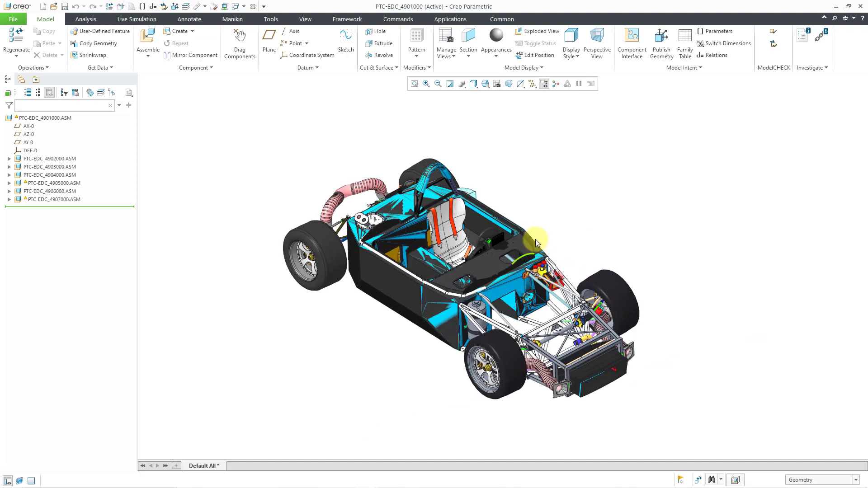
{"action": "mouse_move", "coordinate": [535, 243]}
{"action": "middle_mouse_down"}
{"action": "mouse_move", "coordinate": [502, 209]}
{"action": "mouse_move", "coordinate": [449, 219]}
{"action": "mouse_move", "coordinate": [446, 240]}
{"action": "middle_mouse_up"}
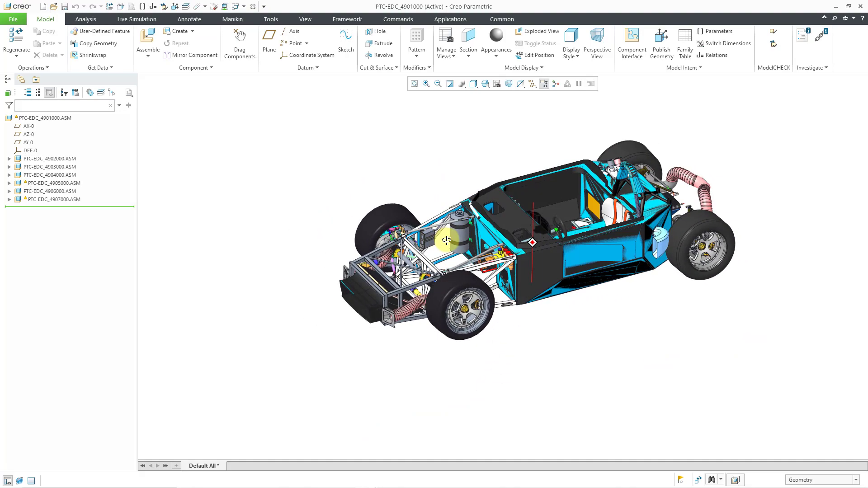
{"action": "scroll", "coordinate": [623, 139], "scroll_direction": "down", "scroll_amount": 4}
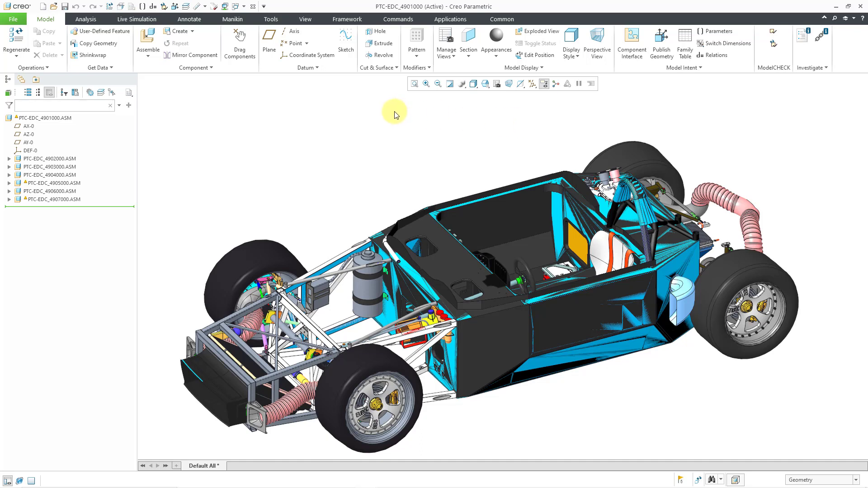
- Show the Layer Tree, then select and expand the SKELETON layer to highlight its items
{"action": "left_click", "coordinate": [186, 8]}
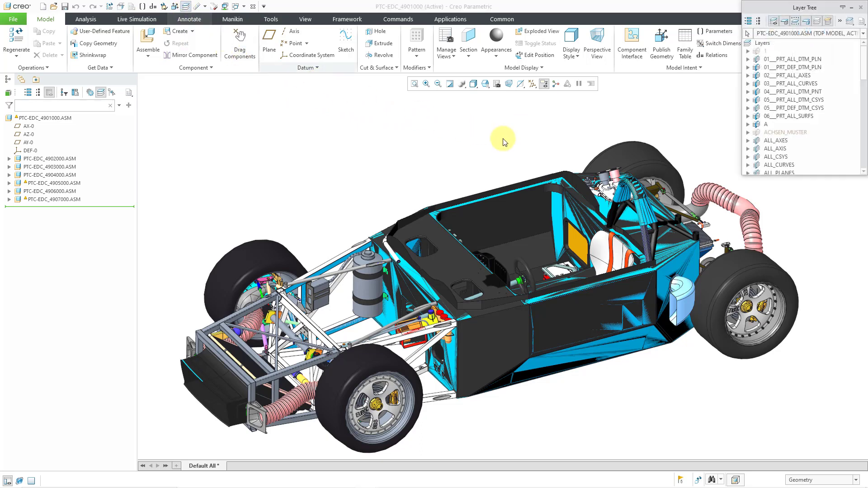
{"action": "scroll", "coordinate": [825, 124], "scroll_direction": "down", "scroll_amount": 6}
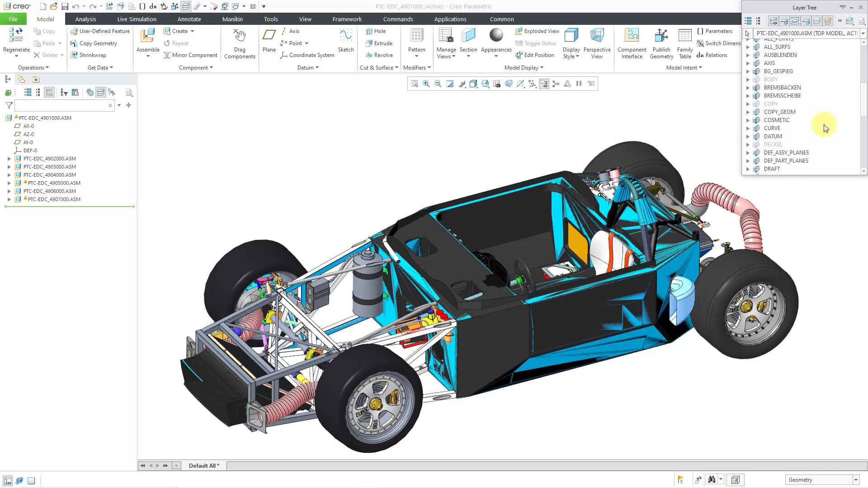
{"action": "scroll", "coordinate": [824, 124], "scroll_direction": "down", "scroll_amount": 7}
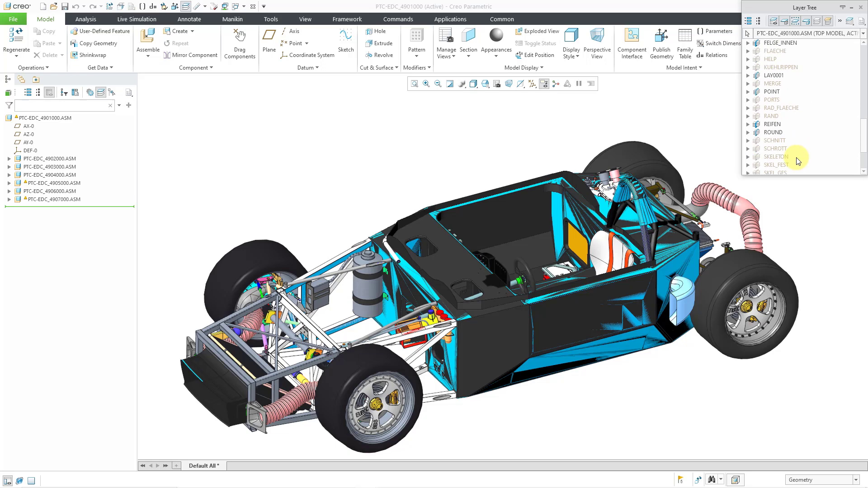
{"action": "left_click", "coordinate": [778, 158]}
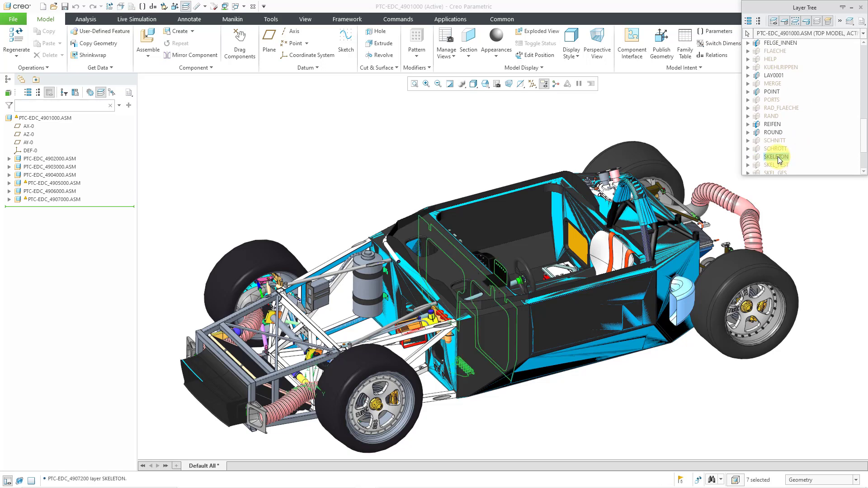
{"action": "left_click", "coordinate": [748, 157]}
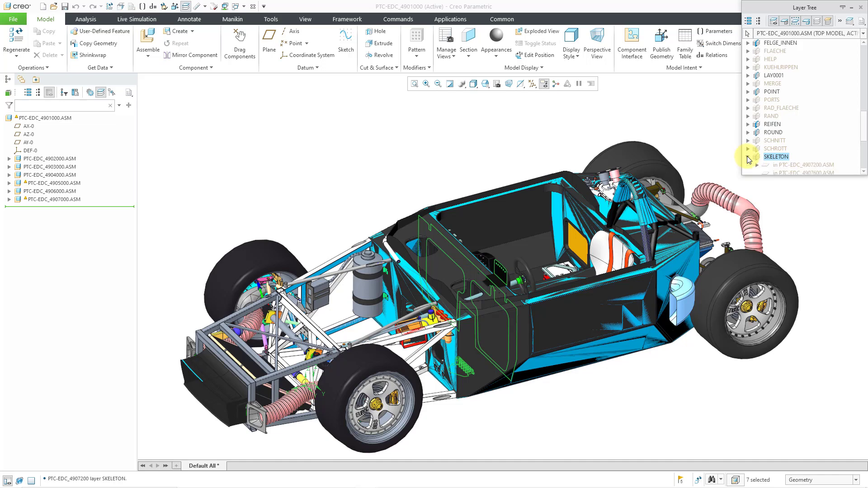
{"action": "scroll", "coordinate": [789, 137], "scroll_direction": "down", "scroll_amount": 3}
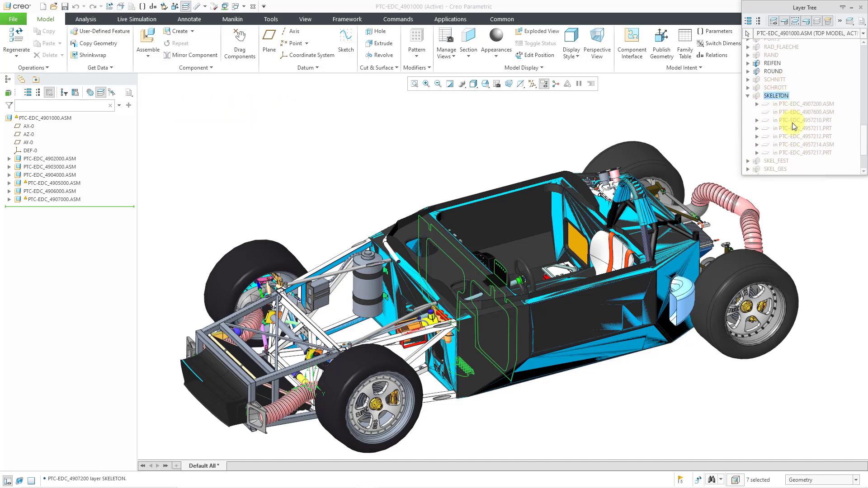
- Open the SKELETON layer's properties and set its Options to Independent
{"action": "right_click", "coordinate": [780, 96]}
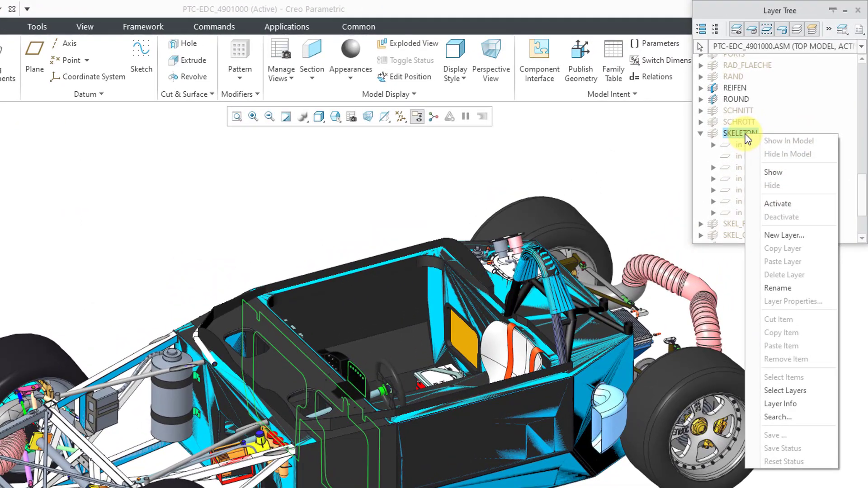
{"action": "left_click", "coordinate": [795, 239]}
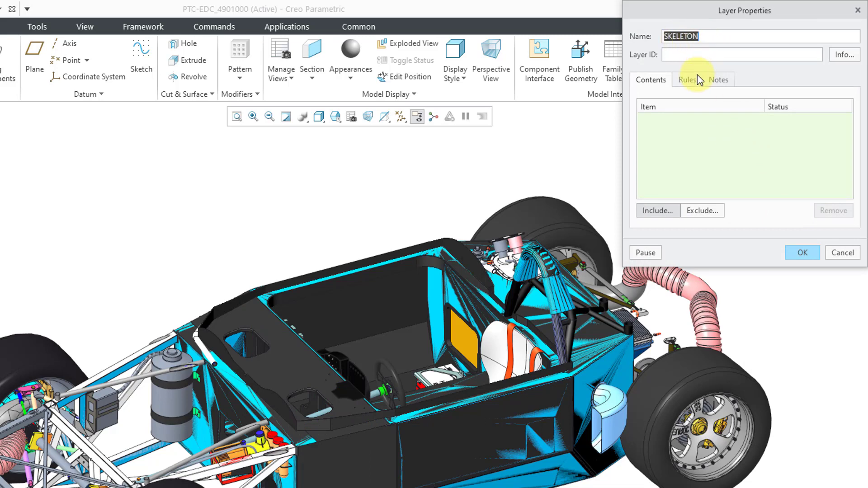
{"action": "left_click", "coordinate": [688, 81]}
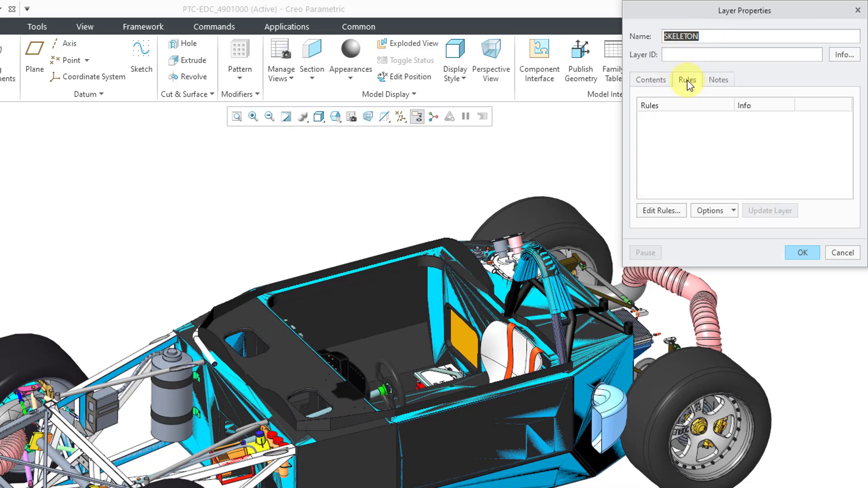
{"action": "left_click", "coordinate": [725, 212]}
{"action": "left_click", "coordinate": [733, 252]}
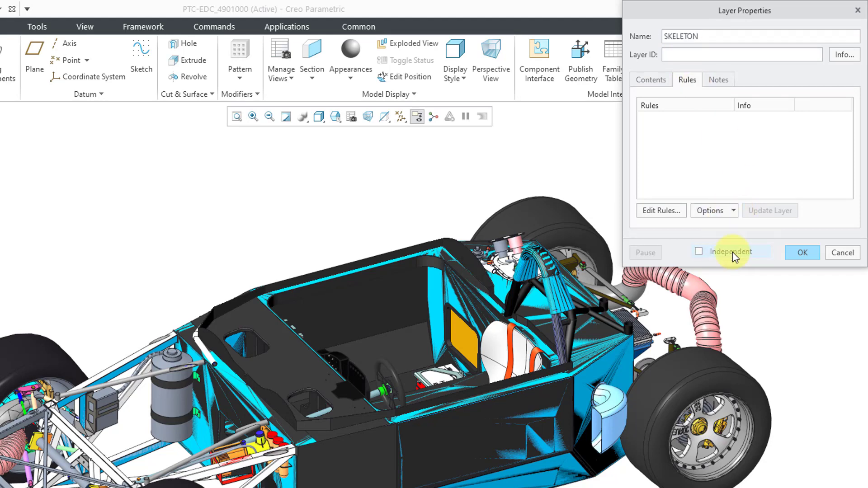
{"action": "left_click", "coordinate": [718, 210]}
{"action": "left_click", "coordinate": [718, 224]}
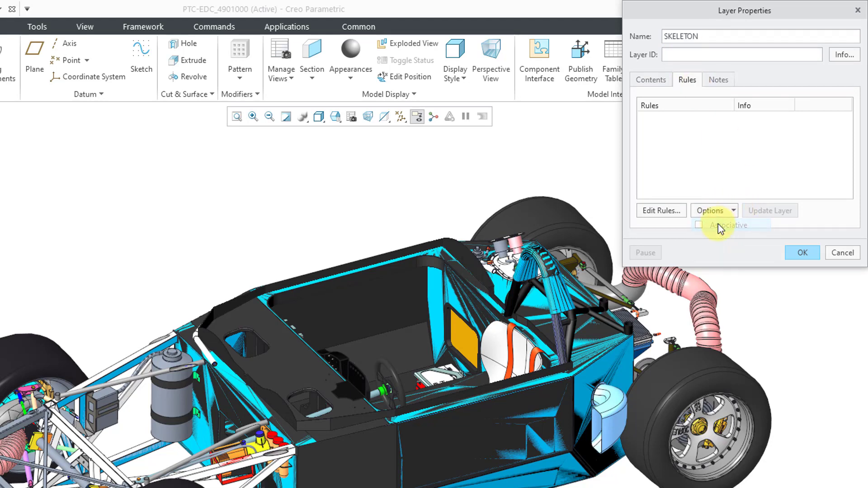
- Add a rule collecting Components of type Skeleton, preview the 25 matches and confirm
{"action": "left_click", "coordinate": [666, 211]}
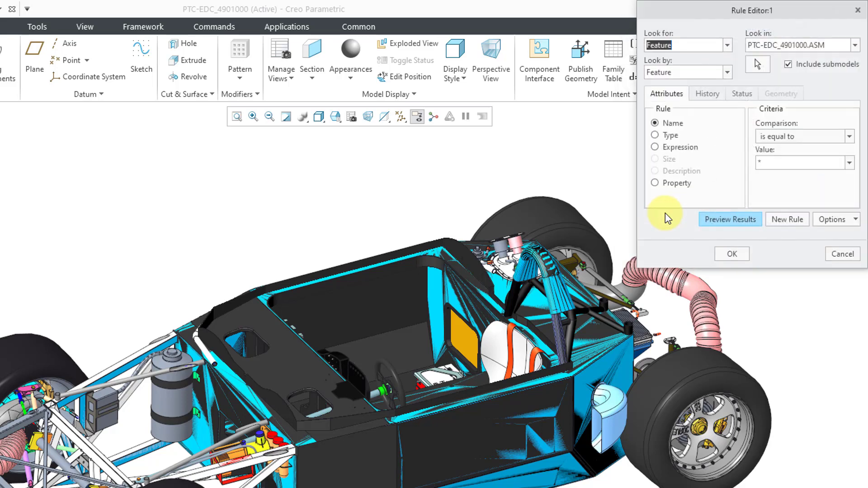
{"action": "left_click", "coordinate": [727, 45]}
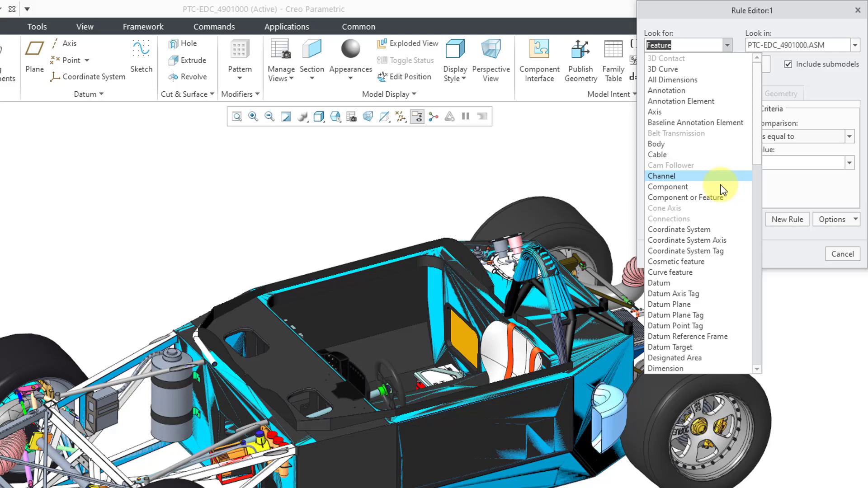
{"action": "key", "text": "Escape"}
{"action": "key", "text": "c"}
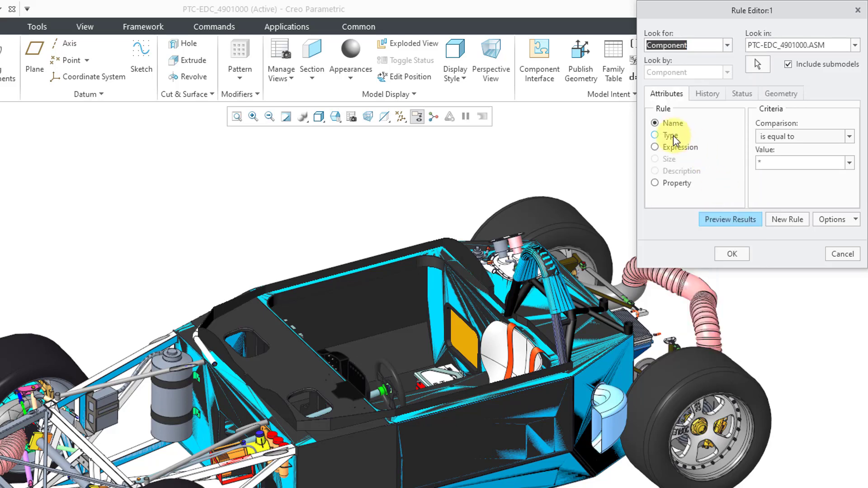
{"action": "left_click", "coordinate": [671, 134]}
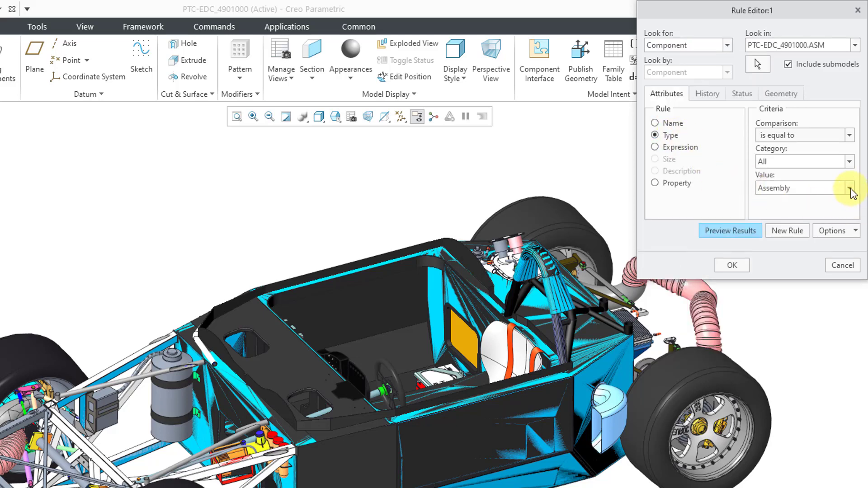
{"action": "left_click", "coordinate": [849, 188]}
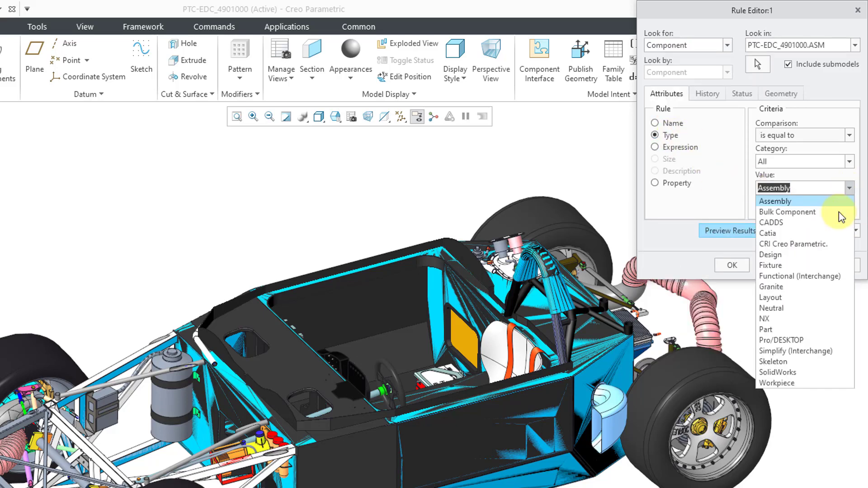
{"action": "left_click", "coordinate": [821, 362]}
{"action": "left_click", "coordinate": [737, 230]}
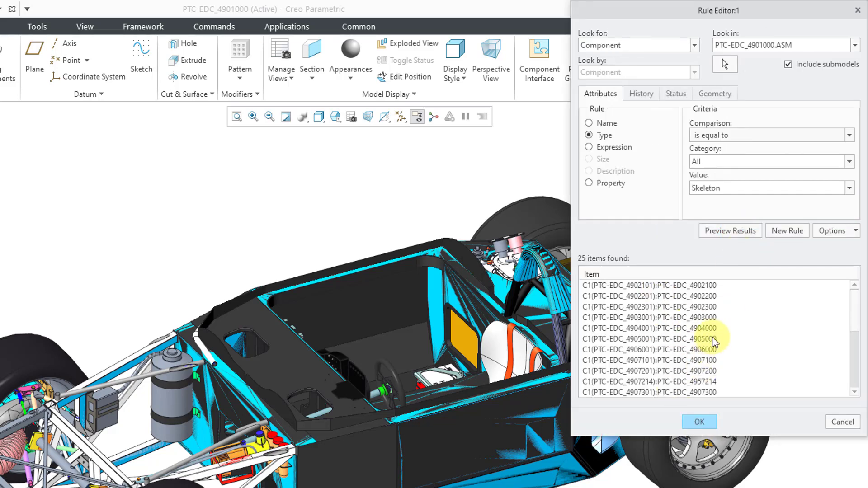
{"action": "left_click", "coordinate": [708, 425]}
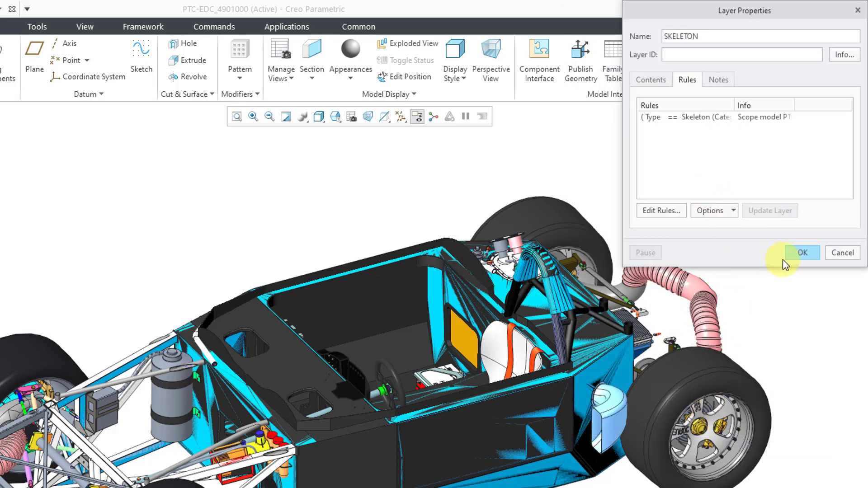
{"action": "left_click", "coordinate": [796, 256]}
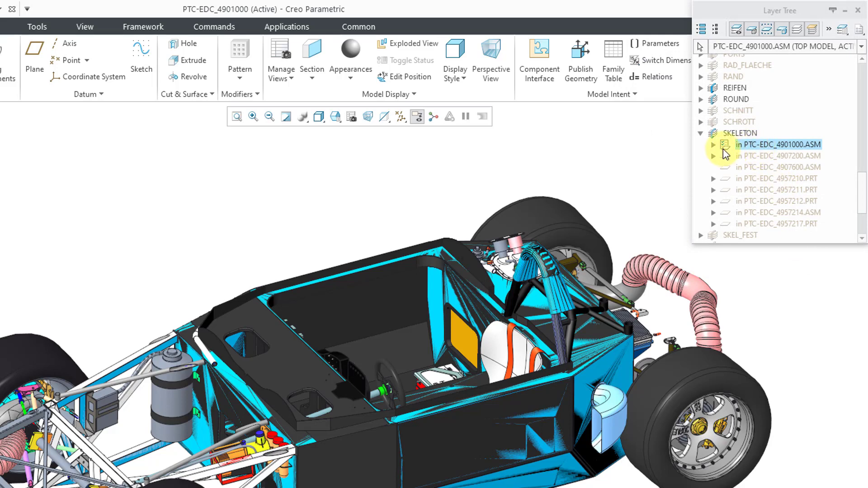
- Hide the SKELETON layer, repaint the model and close the Layer Tree
{"action": "right_click", "coordinate": [772, 146]}
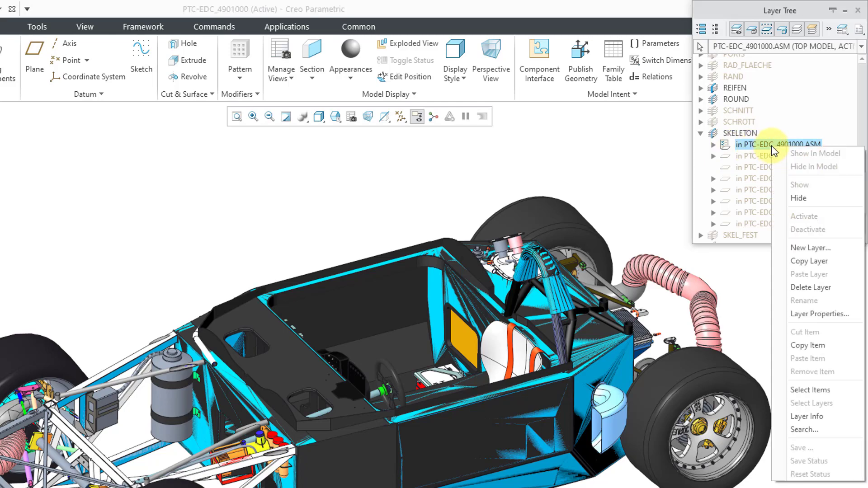
{"action": "left_click", "coordinate": [799, 198]}
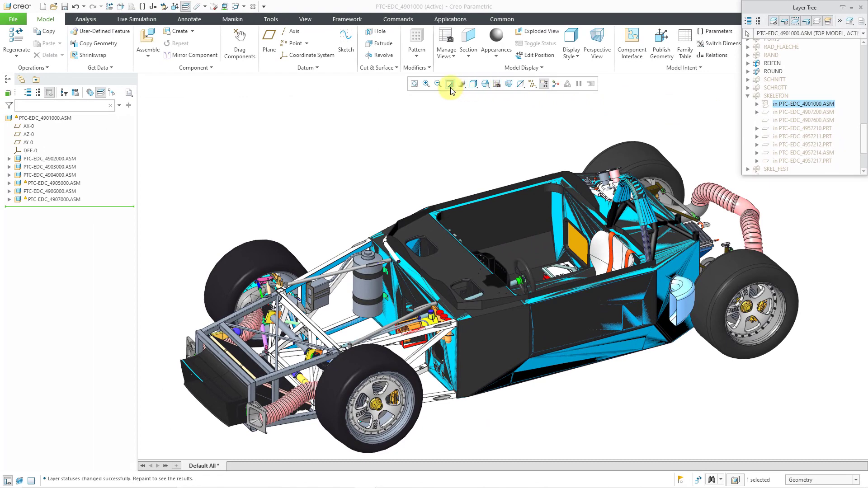
{"action": "left_click", "coordinate": [449, 85]}
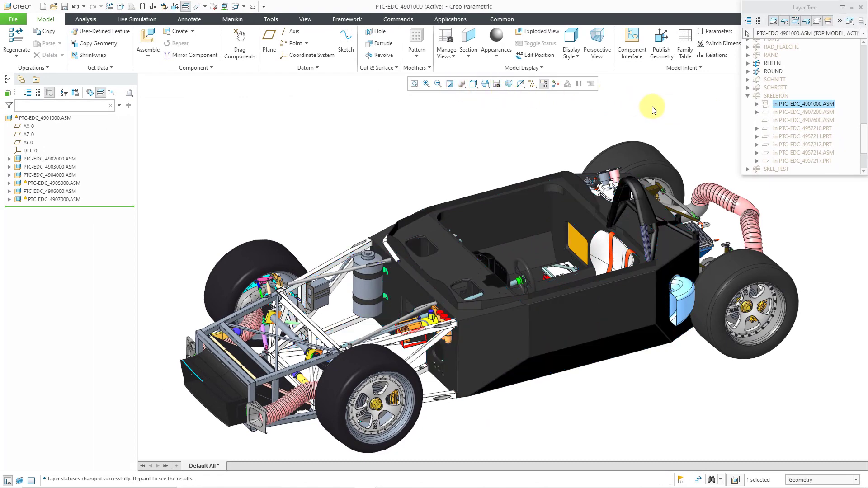
{"action": "left_click", "coordinate": [186, 6]}
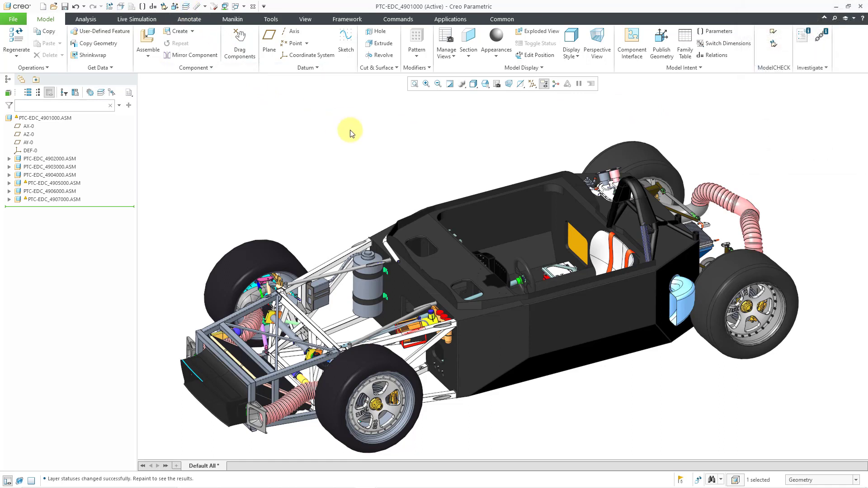
- Hide body shell PTC-EDC_4957601.PRT and zoom in to inspect the seat and fuel tank
{"action": "left_click", "coordinate": [590, 309]}
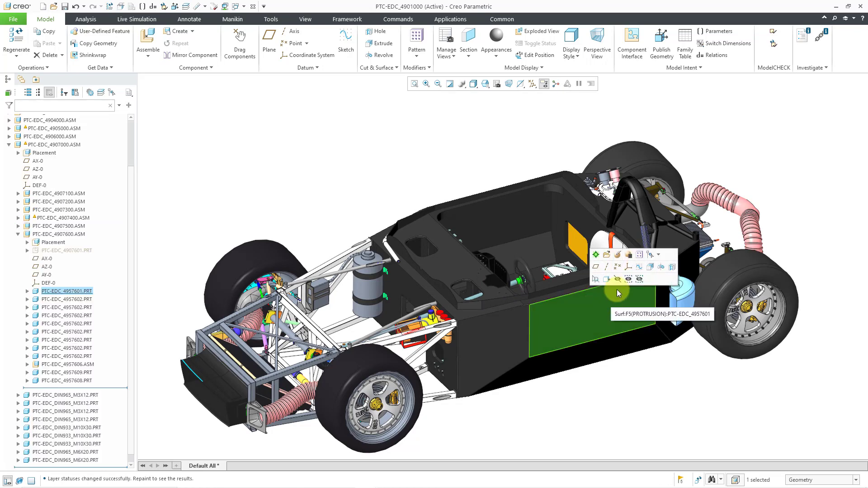
{"action": "left_click", "coordinate": [618, 279]}
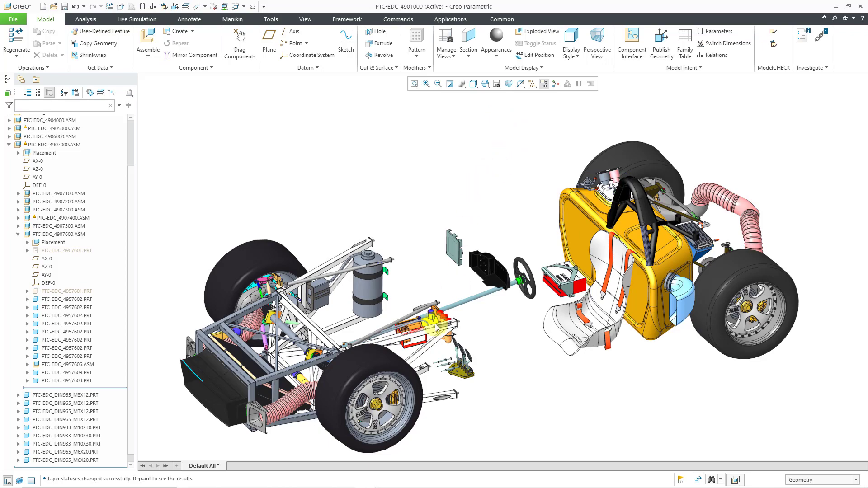
{"action": "scroll", "coordinate": [358, 429], "scroll_direction": "up", "scroll_amount": 3}
{"action": "scroll", "coordinate": [359, 429], "scroll_direction": "up", "scroll_amount": 2}
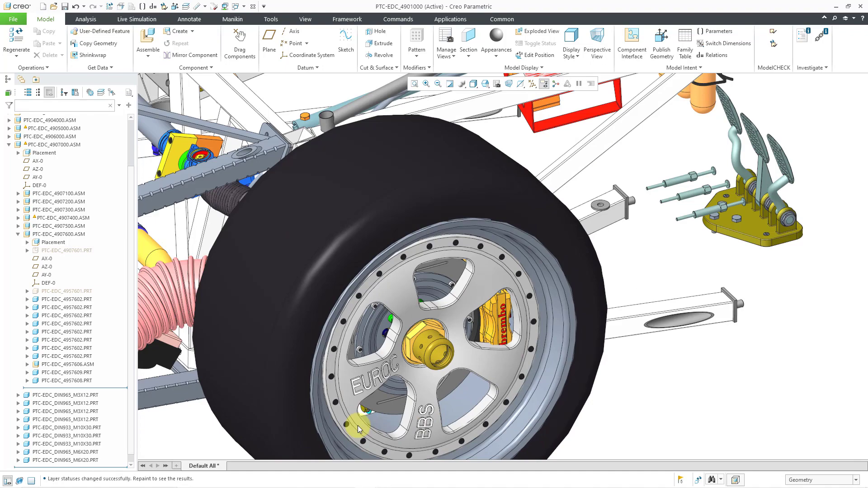
{"action": "scroll", "coordinate": [387, 409], "scroll_direction": "down", "scroll_amount": 5}
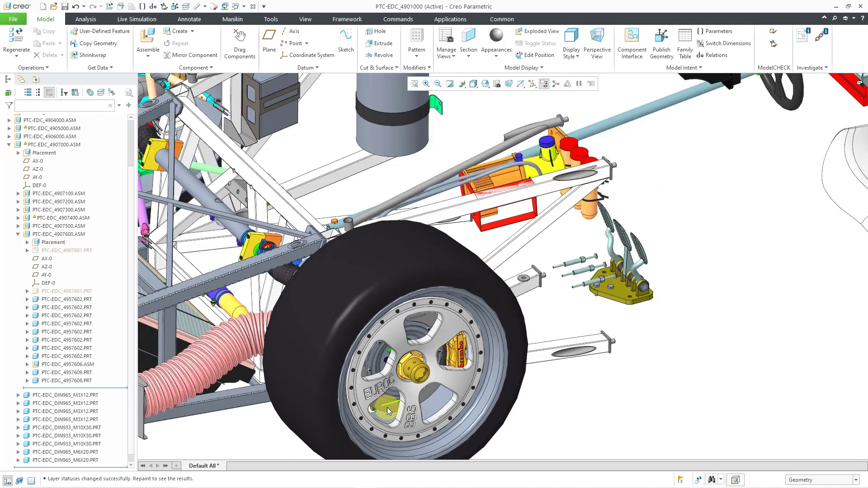
{"action": "scroll", "coordinate": [566, 381], "scroll_direction": "down", "scroll_amount": 1}
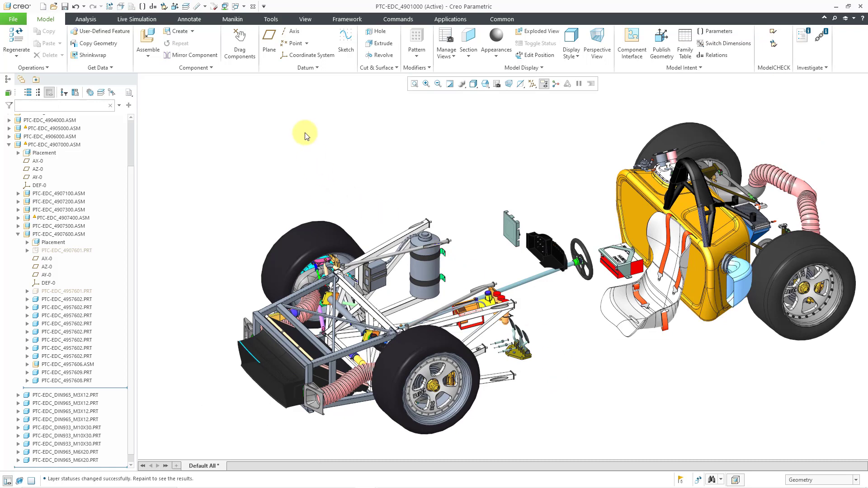
- Switch to the PTC-EDC_WORLDCAR.ASM window and collapse the PTC-EDC_4901000 subassembly
{"action": "left_click", "coordinate": [244, 6]}
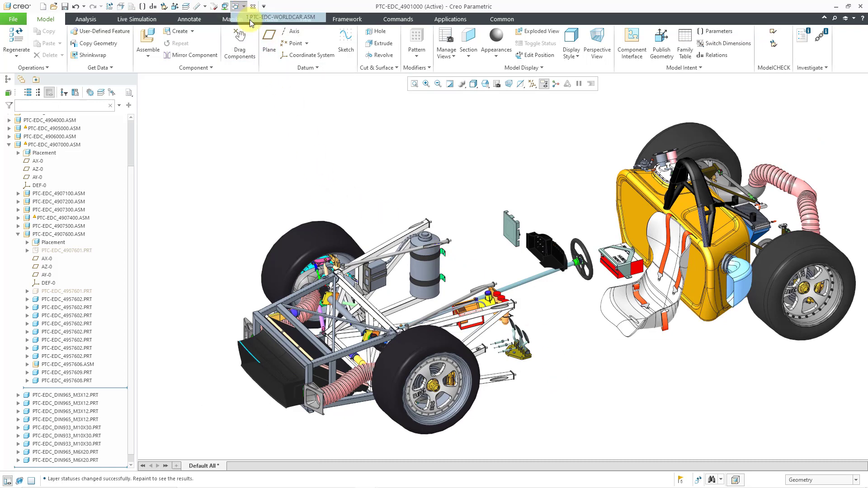
{"action": "left_click", "coordinate": [269, 17]}
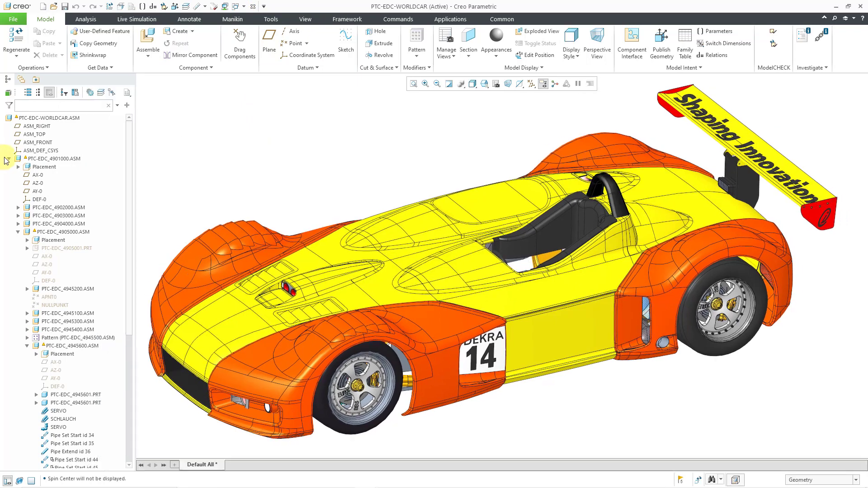
{"action": "left_click", "coordinate": [9, 159]}
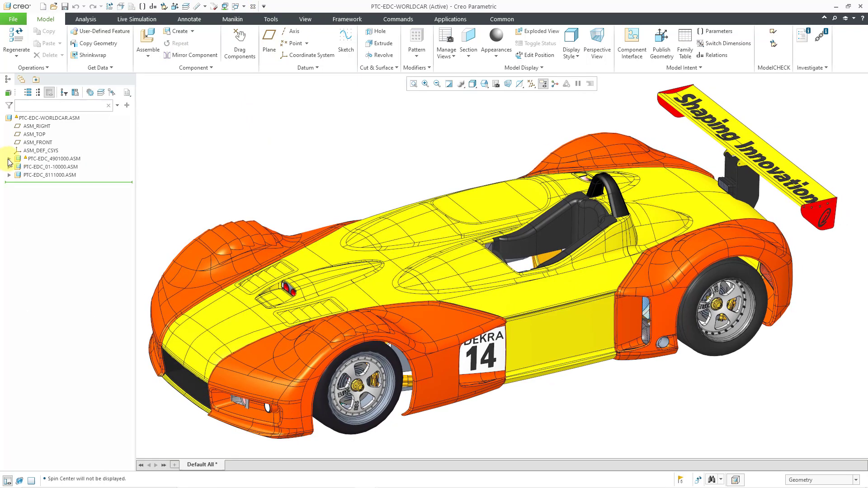
- Open PTC-EDC_01-10000.ASM in its own window and spin it to view the other side
{"action": "left_click", "coordinate": [56, 167]}
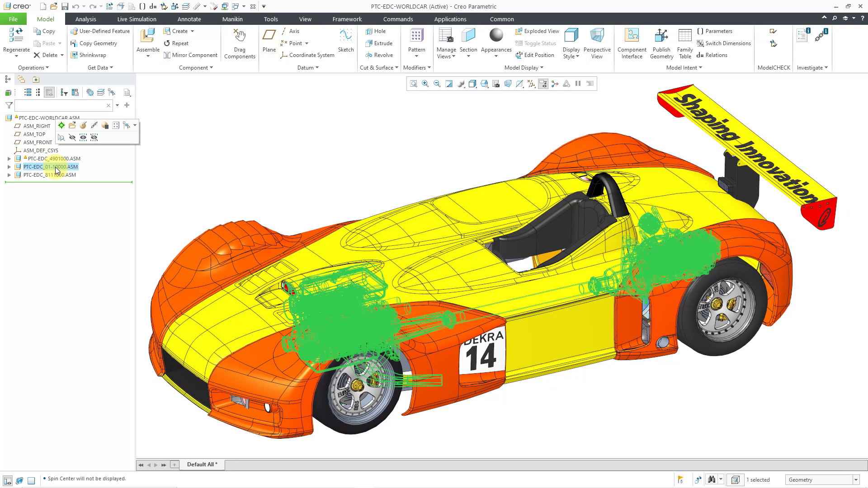
{"action": "left_click", "coordinate": [72, 127]}
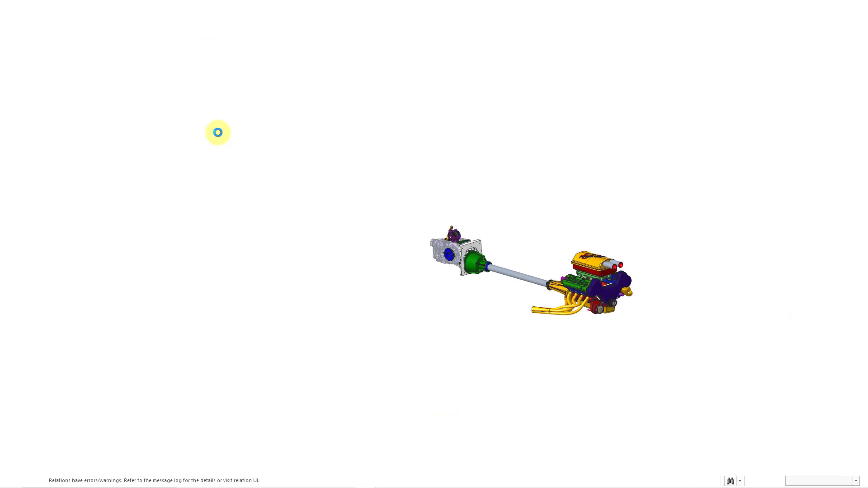
{"action": "middle_click_drag", "start_coordinate": [562, 242], "coordinate": [463, 247]}
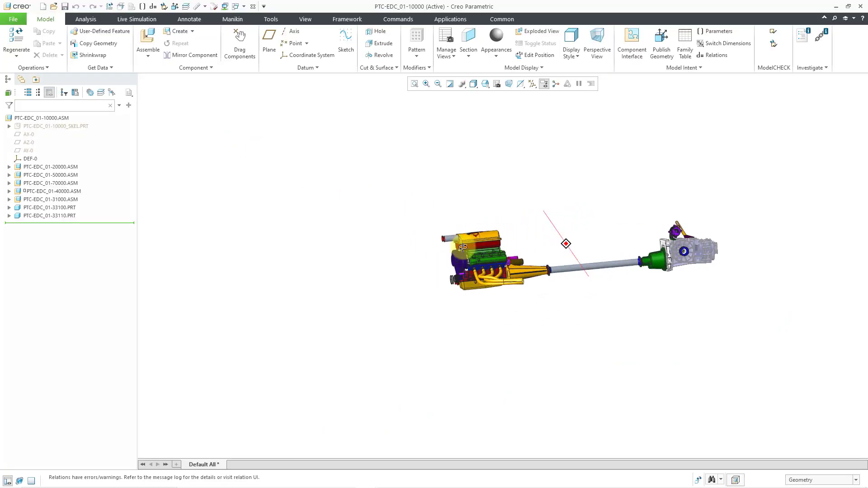
{"action": "scroll", "coordinate": [602, 228], "scroll_direction": "up", "scroll_amount": 2}
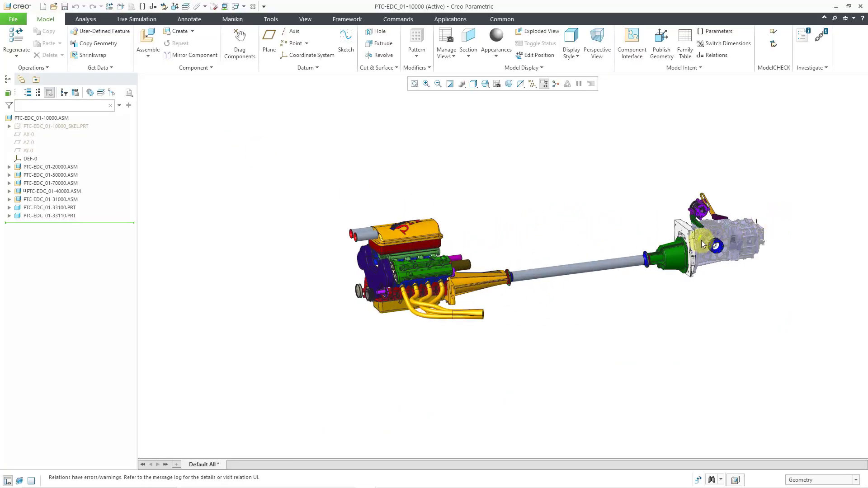
{"action": "scroll", "coordinate": [704, 237], "scroll_direction": "up", "scroll_amount": 2}
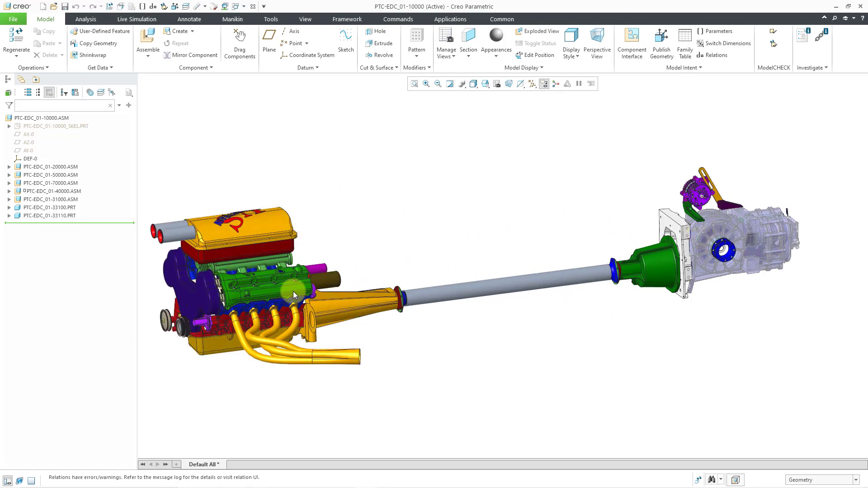
- Select the valve cover and list PTC-EDC_01-2_VALVE_COVER.PRT's protrusions, cuts, rounds, drafts, shell and holes
{"action": "left_click", "coordinate": [292, 291]}
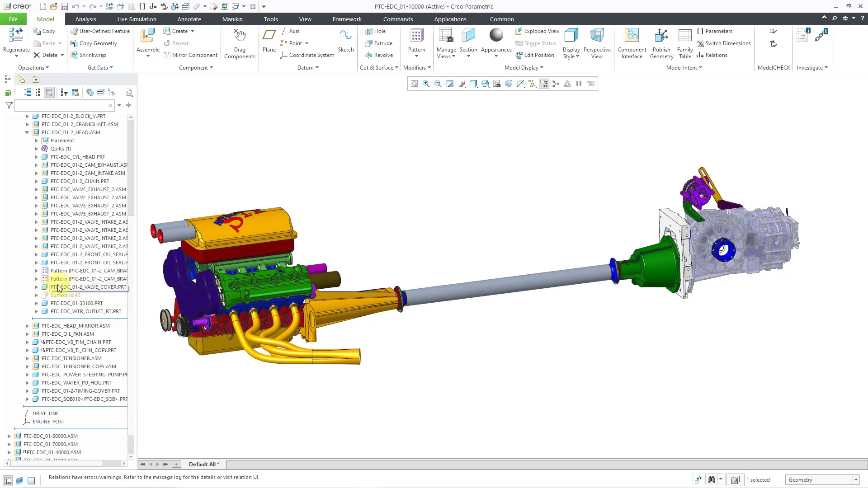
{"action": "left_click", "coordinate": [37, 288]}
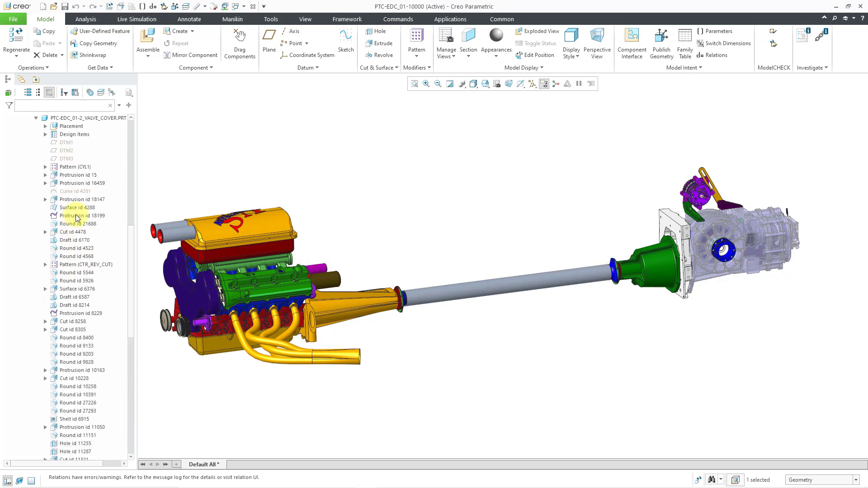
{"action": "scroll", "coordinate": [77, 217], "scroll_direction": "down", "scroll_amount": 8}
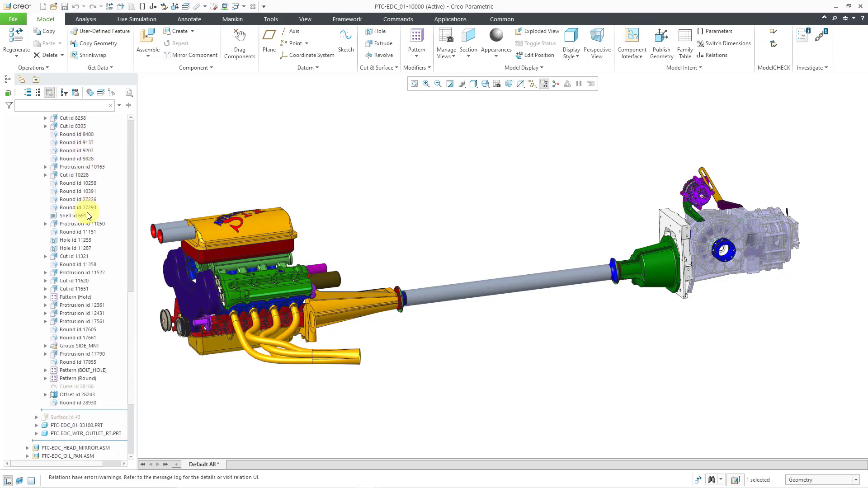
{"action": "scroll", "coordinate": [87, 214], "scroll_direction": "up", "scroll_amount": 7}
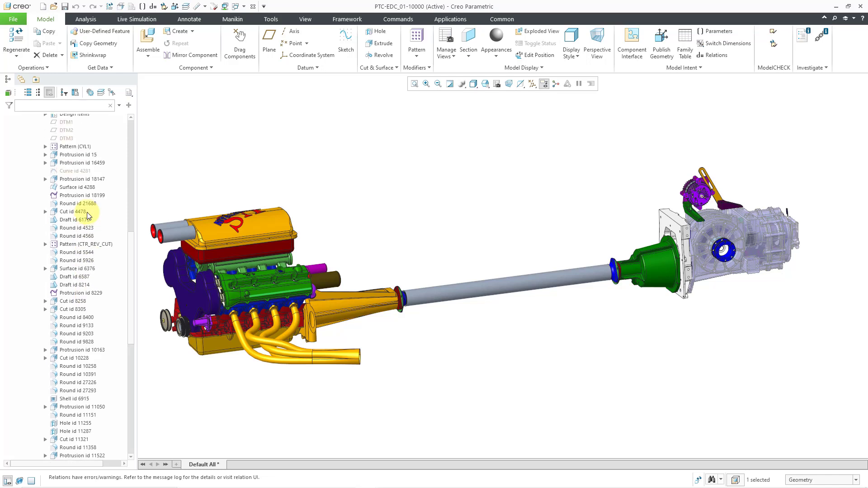
{"action": "scroll", "coordinate": [87, 212], "scroll_direction": "up", "scroll_amount": 3}
{"action": "scroll", "coordinate": [87, 214], "scroll_direction": "up", "scroll_amount": 1}
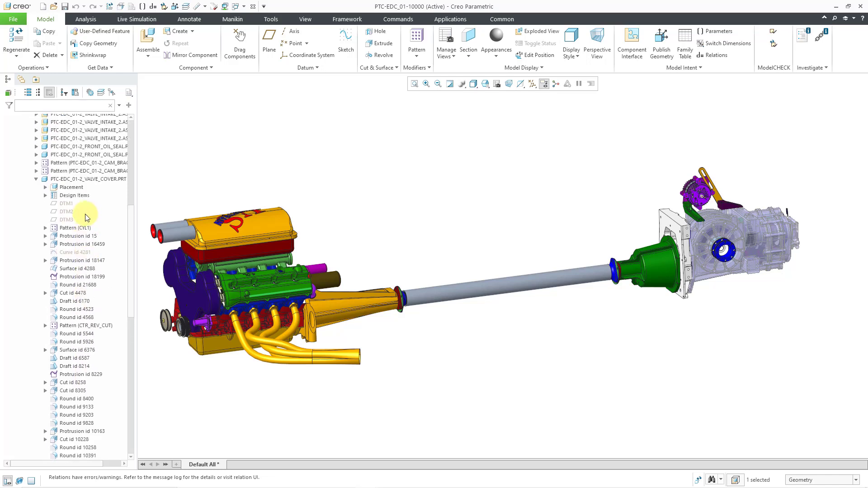
- Open PTC-EDC_01-51000.ASM alone and hide housing PTC-EDC_01-51100.PRT to expose the gears
{"action": "left_click", "coordinate": [723, 271]}
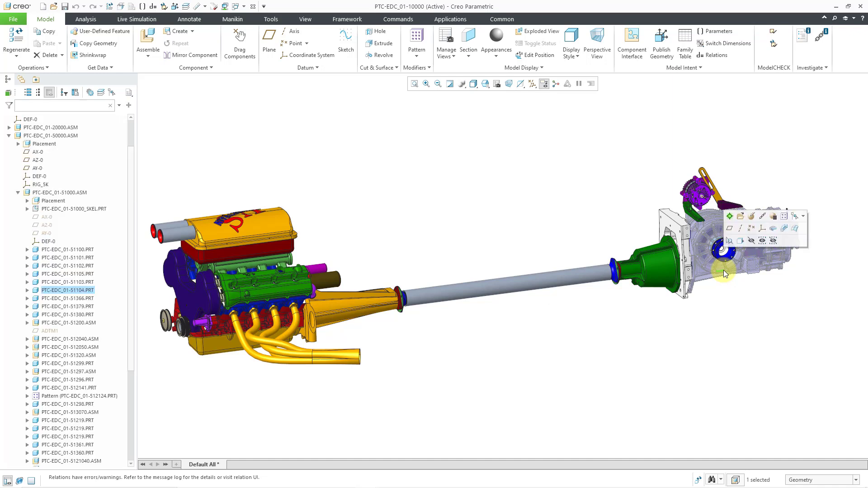
{"action": "left_click", "coordinate": [70, 193]}
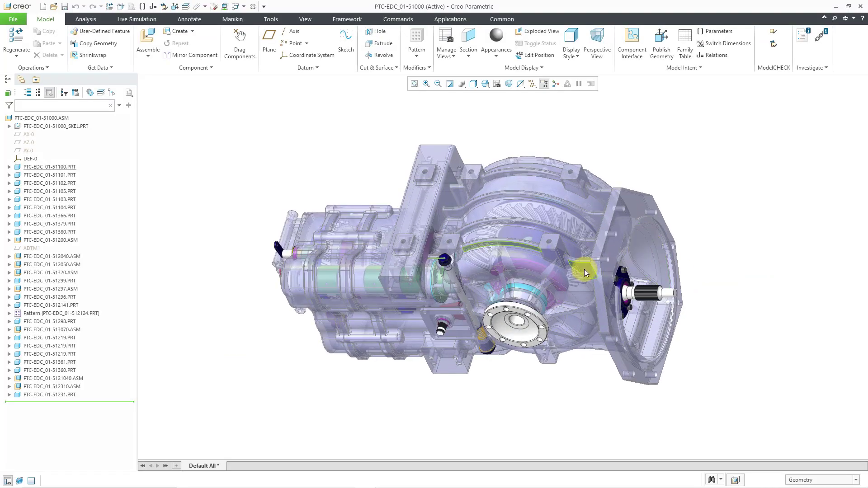
{"action": "mouse_move", "coordinate": [584, 270]}
{"action": "middle_mouse_down"}
{"action": "mouse_move", "coordinate": [605, 241]}
{"action": "mouse_move", "coordinate": [587, 230]}
{"action": "mouse_move", "coordinate": [593, 249]}
{"action": "middle_mouse_up"}
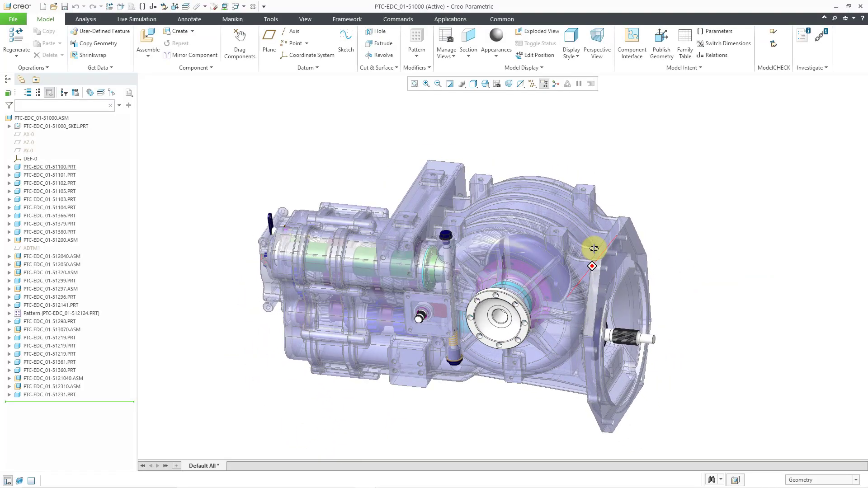
{"action": "left_click", "coordinate": [597, 275]}
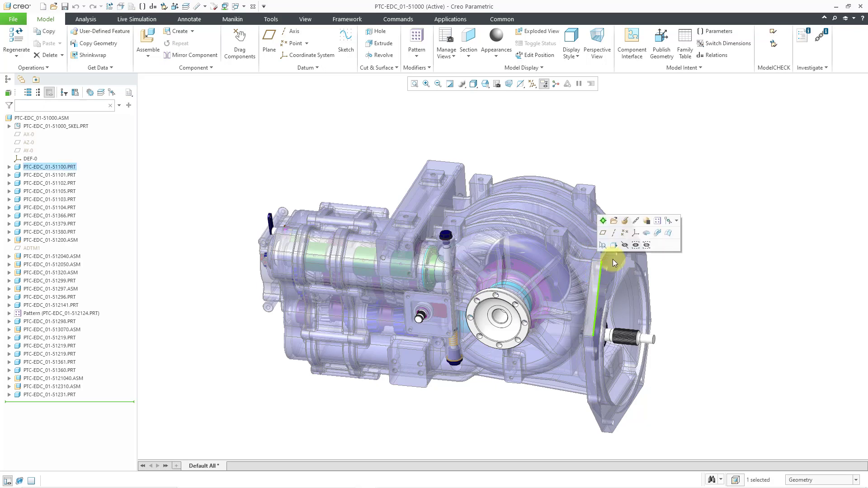
{"action": "left_click", "coordinate": [624, 245]}
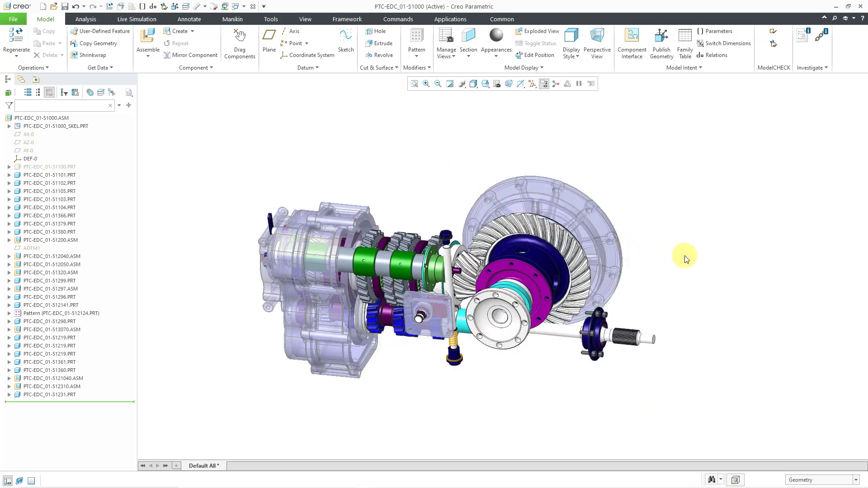
{"action": "scroll", "coordinate": [496, 378], "scroll_direction": "down", "scroll_amount": 2}
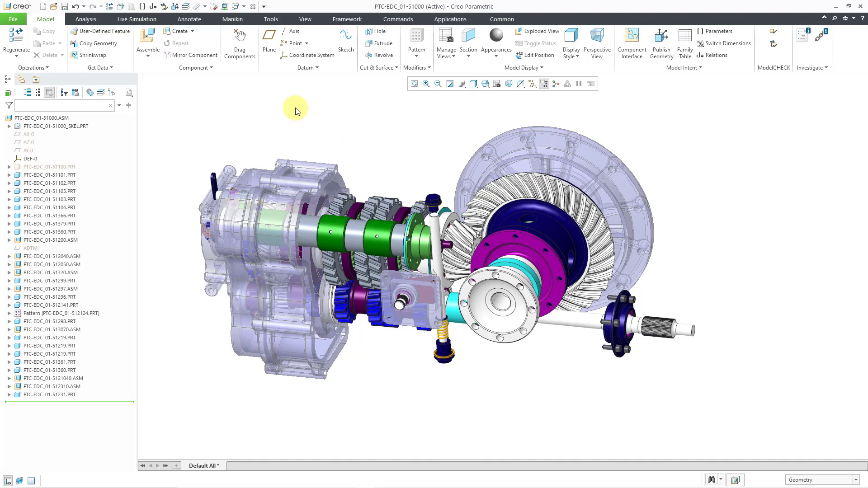
- Switch to PTC-EDC-WORLDCAR.ASM and open body subassembly PTC-EDC_8111000.ASM in its own window
{"action": "left_click", "coordinate": [243, 6]}
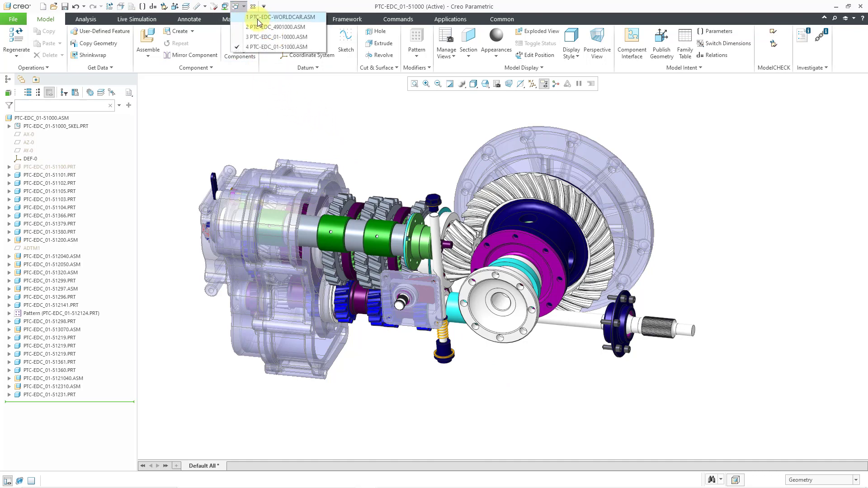
{"action": "left_click", "coordinate": [262, 17]}
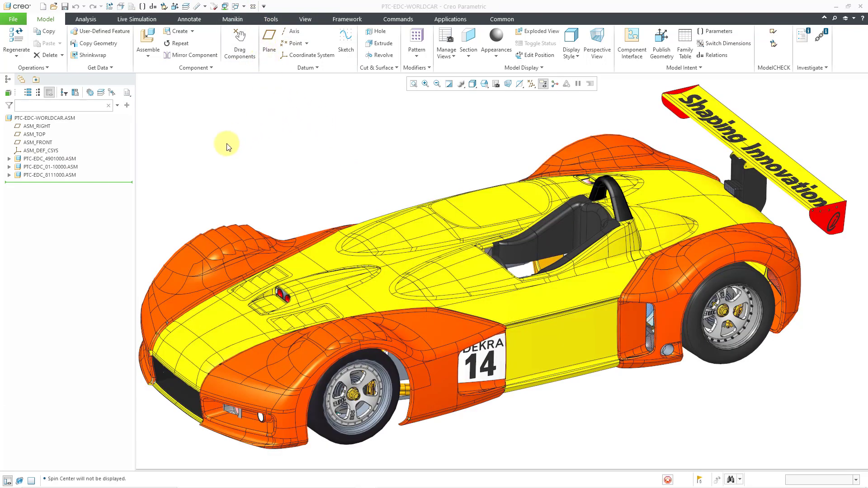
{"action": "left_click", "coordinate": [65, 176]}
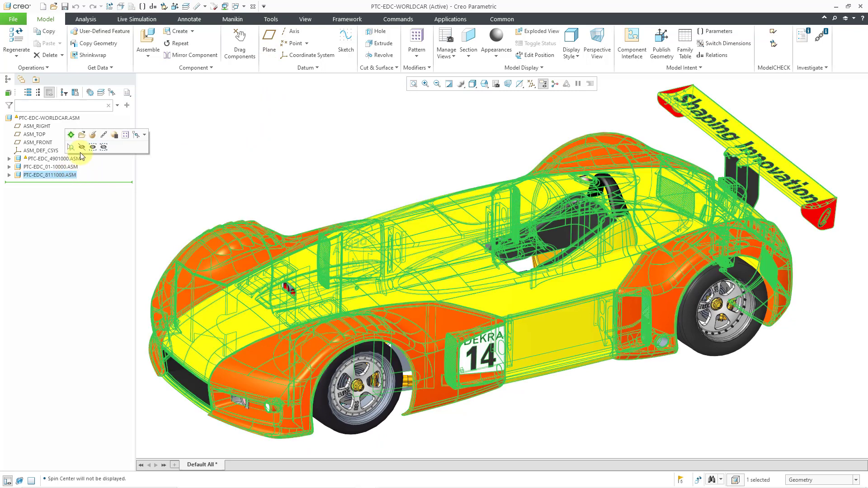
{"action": "left_click", "coordinate": [86, 135]}
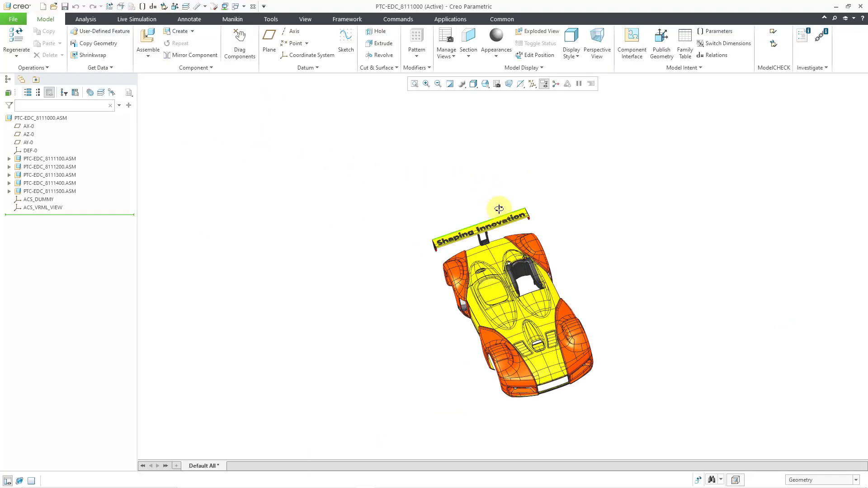
- Orbit the car body to a raised three-quarter view and select a hood panel
{"action": "middle_click_drag", "start_coordinate": [497, 206], "coordinate": [313, 275]}
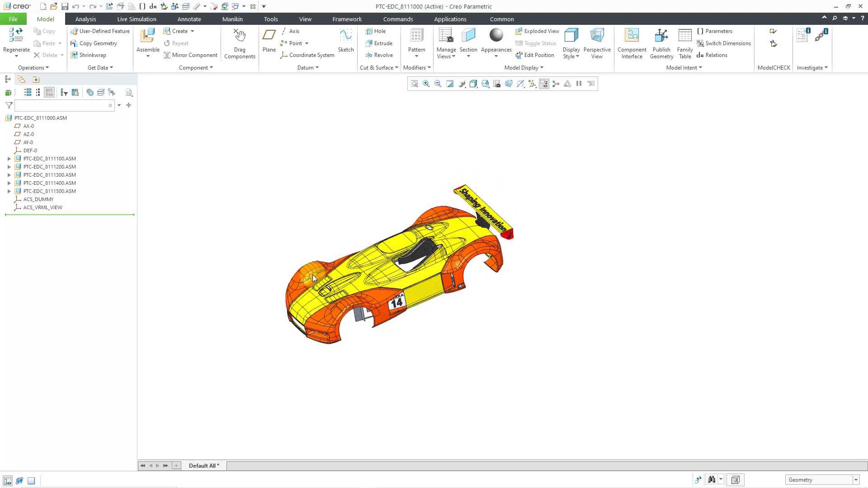
{"action": "scroll", "coordinate": [360, 276], "scroll_direction": "down", "scroll_amount": 3}
{"action": "middle_click_drag", "start_coordinate": [383, 243], "coordinate": [251, 269]}
{"action": "scroll", "coordinate": [252, 269], "scroll_direction": "down", "scroll_amount": 2}
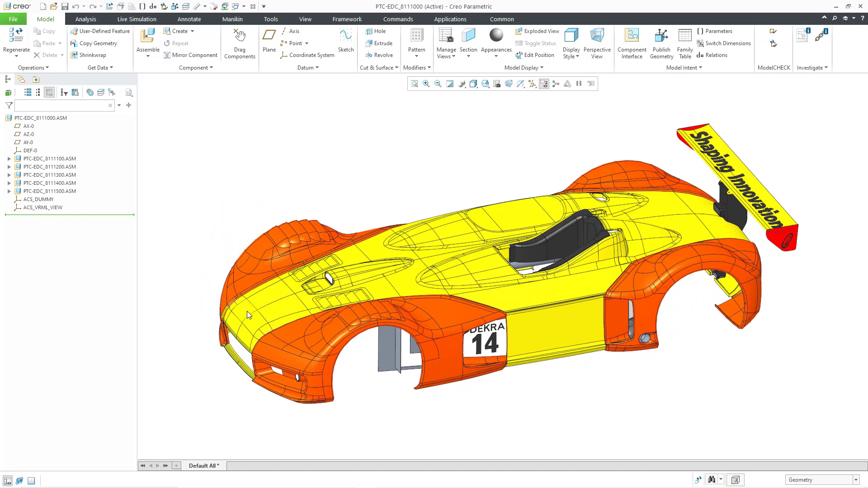
{"action": "left_click", "coordinate": [289, 309]}
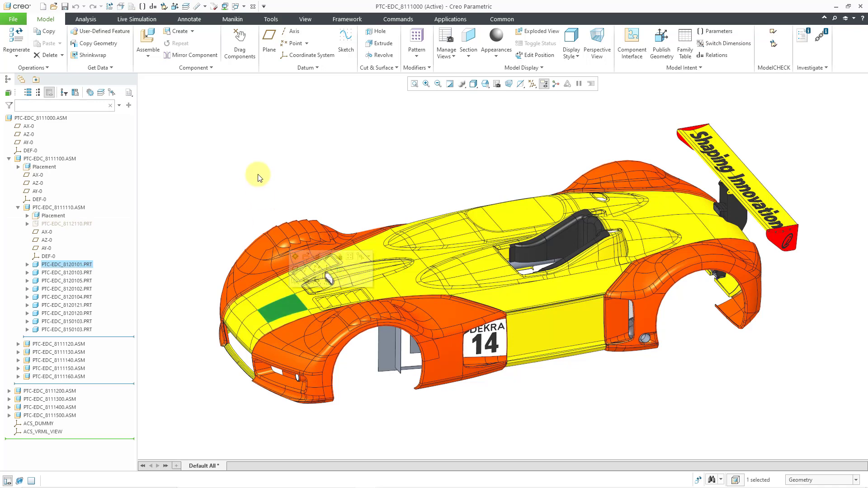
{"action": "left_click", "coordinate": [70, 225]}
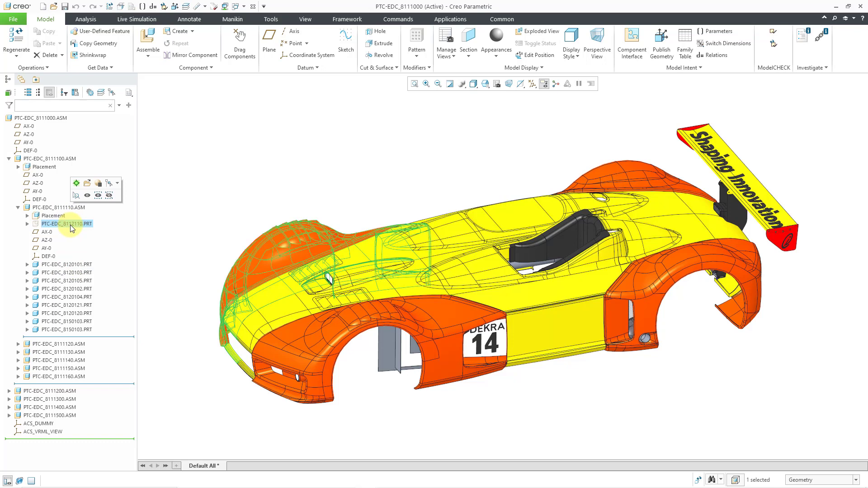
{"action": "right_click", "coordinate": [70, 224]}
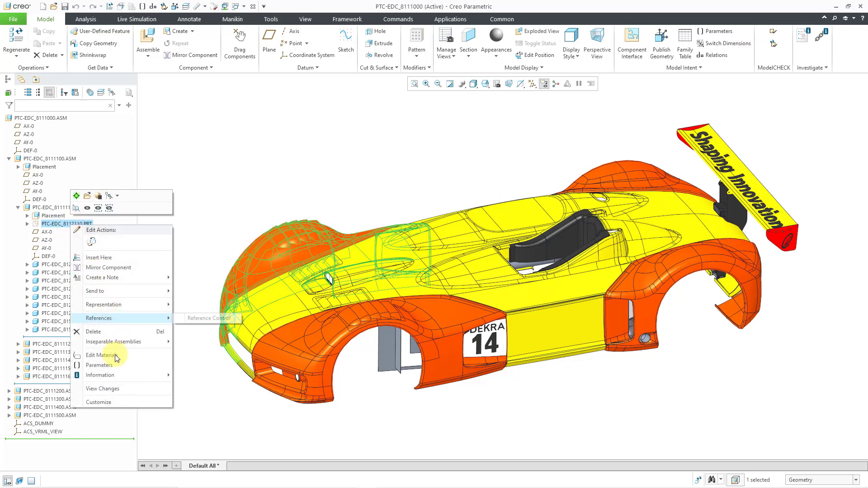
{"action": "mouse_move", "coordinate": [115, 375]}
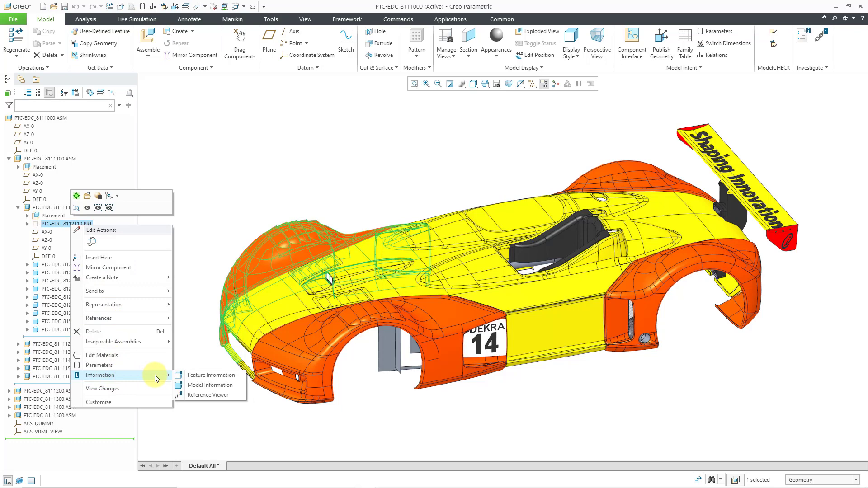
{"action": "left_click", "coordinate": [216, 396]}
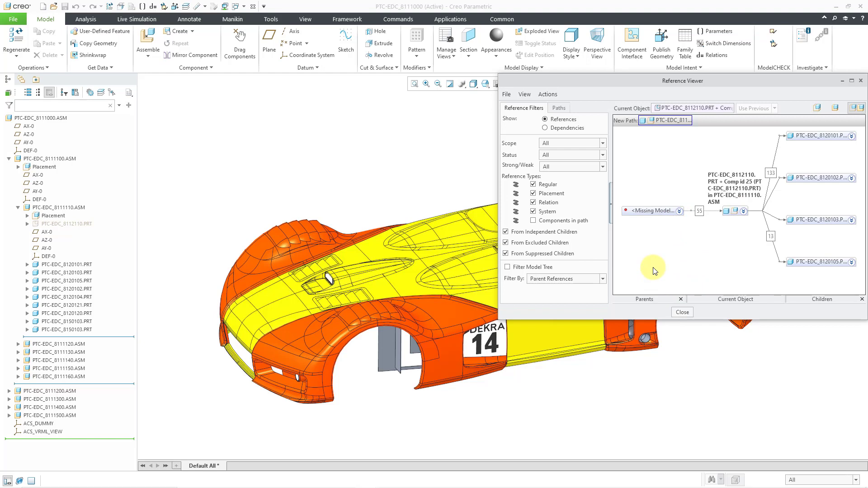
{"action": "left_click", "coordinate": [682, 312]}
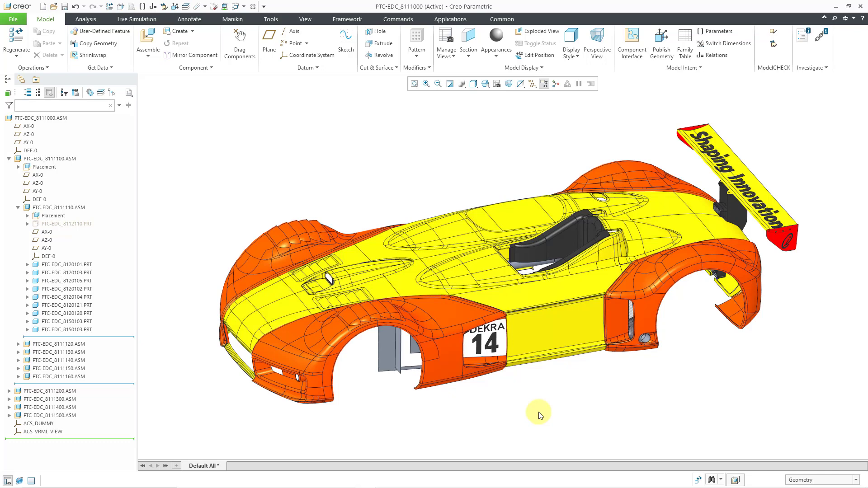
- Return to the PTC-EDC-WORLDCAR.ASM window showing the complete car with wheels
{"action": "left_click", "coordinate": [244, 6]}
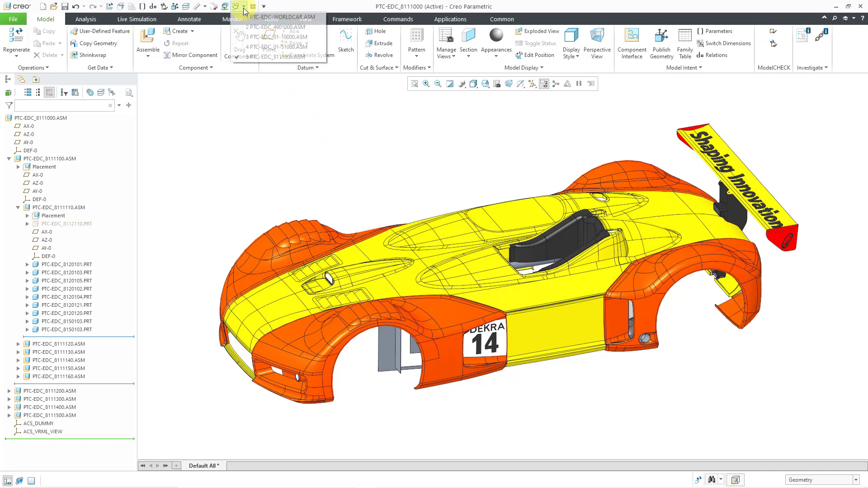
{"action": "left_click", "coordinate": [256, 18]}
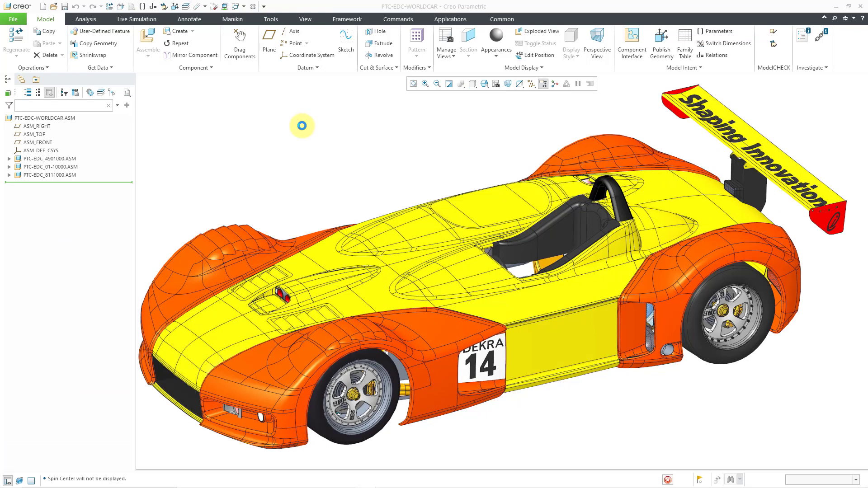